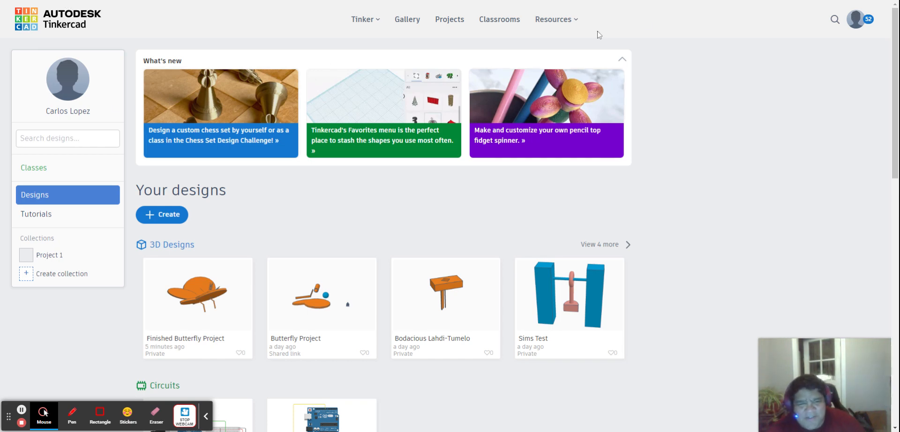
# - Create a new Circuit design from the designs dashboard
pyautogui.scroll(-4, 692, 144)
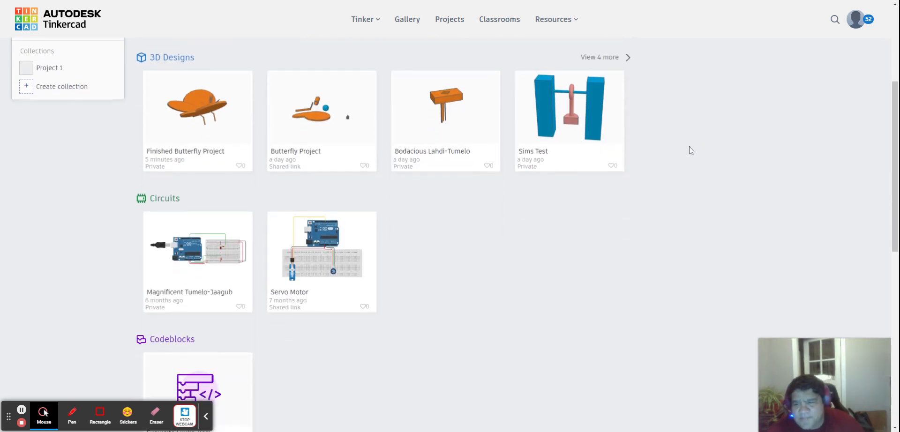
pyautogui.scroll(-1, 687, 146)
pyautogui.scroll(5, 675, 139)
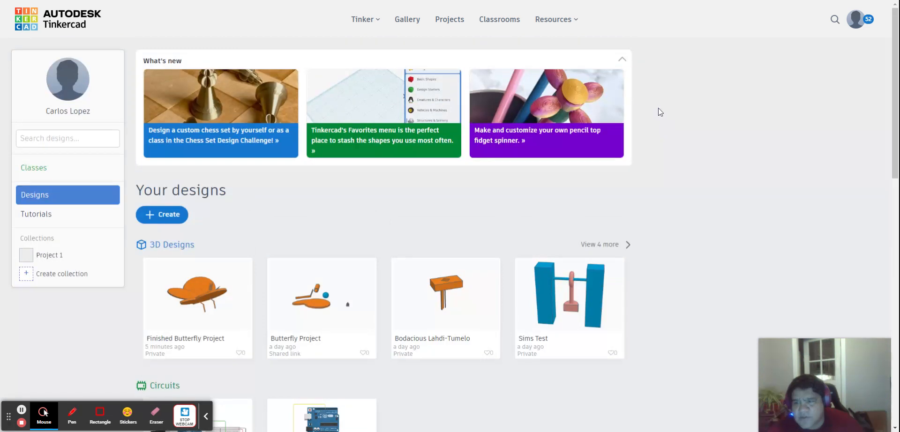
pyautogui.click(180, 217)
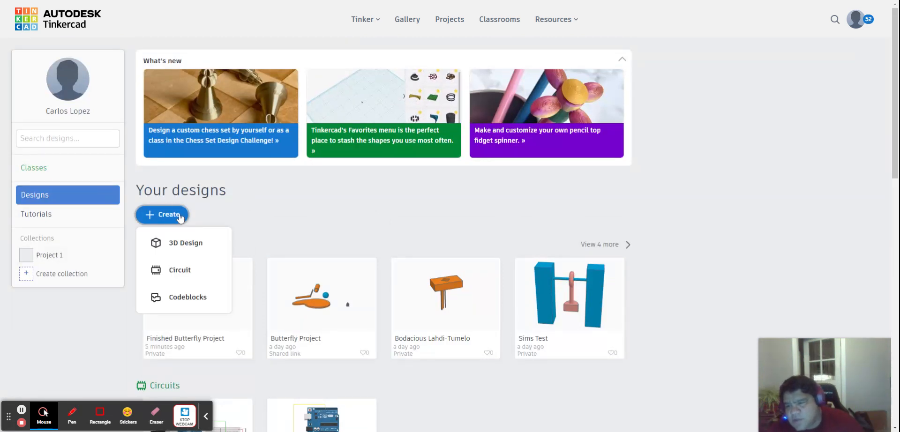
pyautogui.click(180, 217)
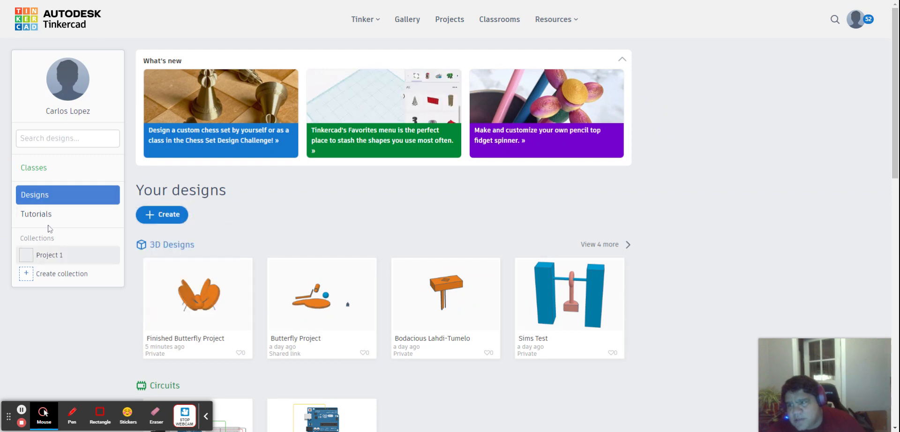
pyautogui.click(49, 199)
pyautogui.click(176, 218)
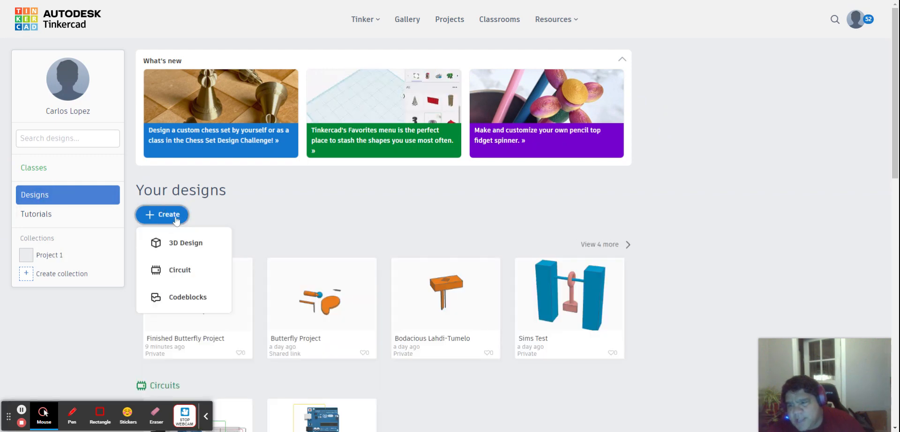
pyautogui.click(189, 271)
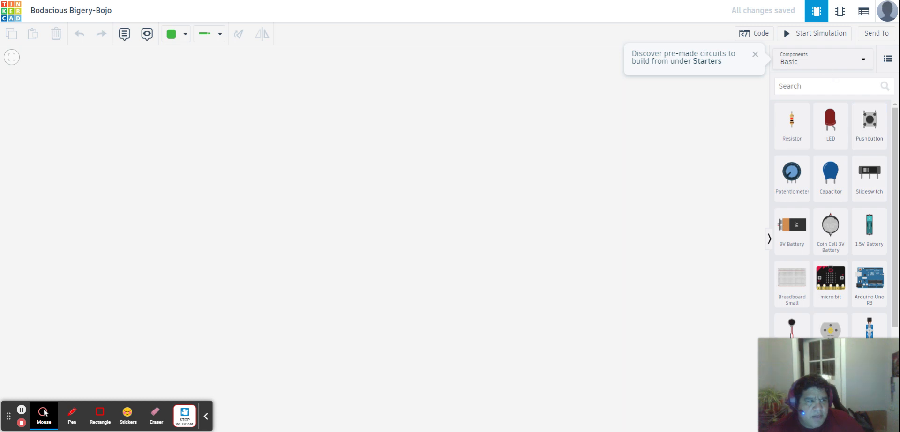
# - Search the components for "light" and place a Light bulb in the upper middle of the workspace
pyautogui.click(809, 86)
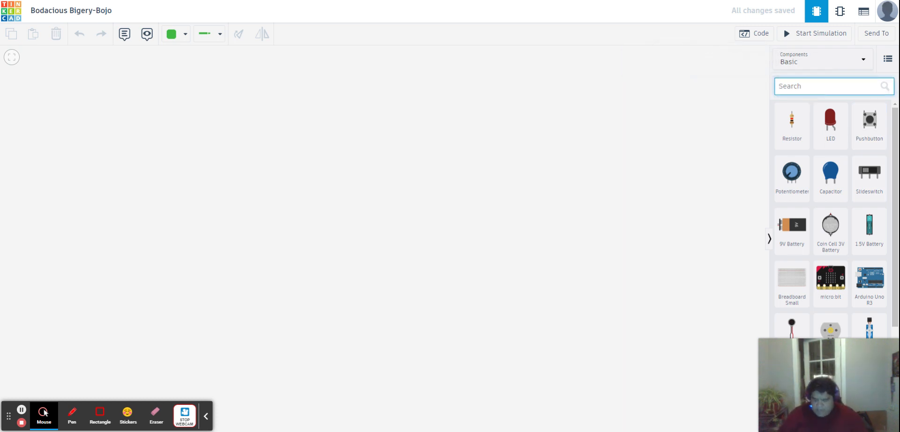
pyautogui.write('light')
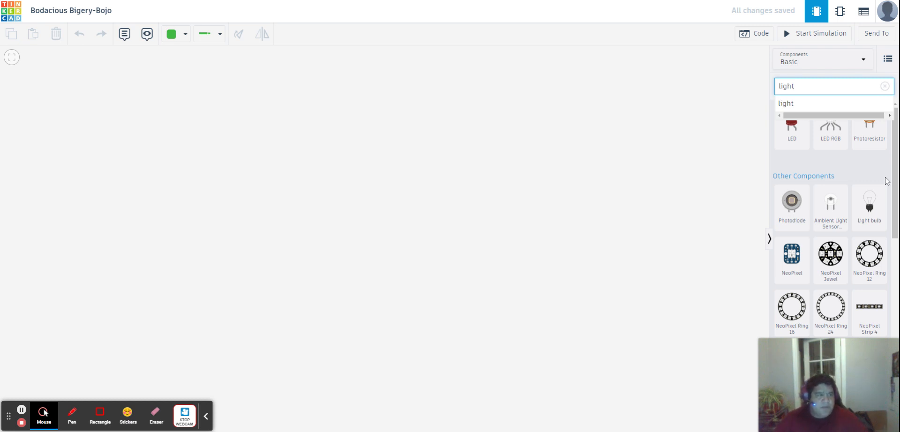
pyautogui.moveTo(870, 204); pyautogui.dragTo(421, 214)
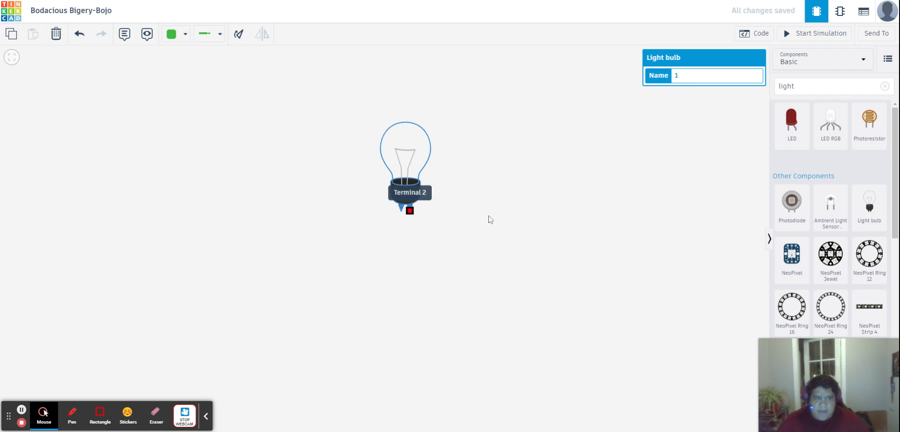
# - Search the components for "power" and place a 1.5V Battery directly below the light bulb
pyautogui.click(885, 86)
pyautogui.click(779, 85)
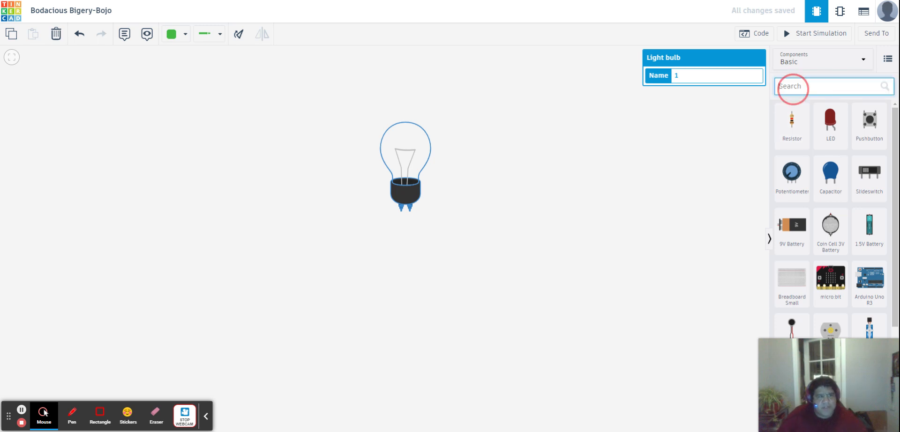
pyautogui.write('p')
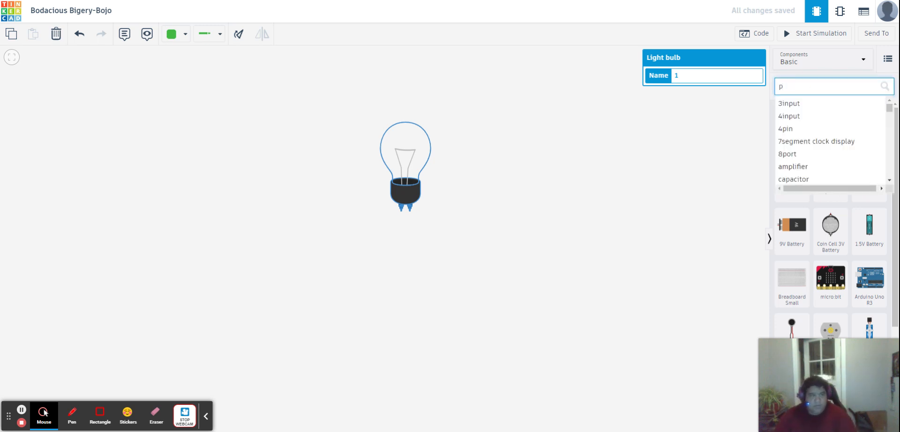
pyautogui.write('ower')
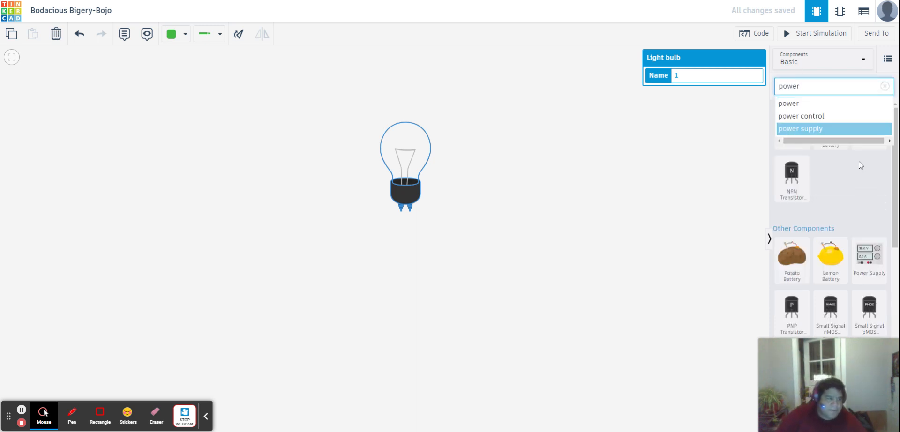
pyautogui.click(870, 204)
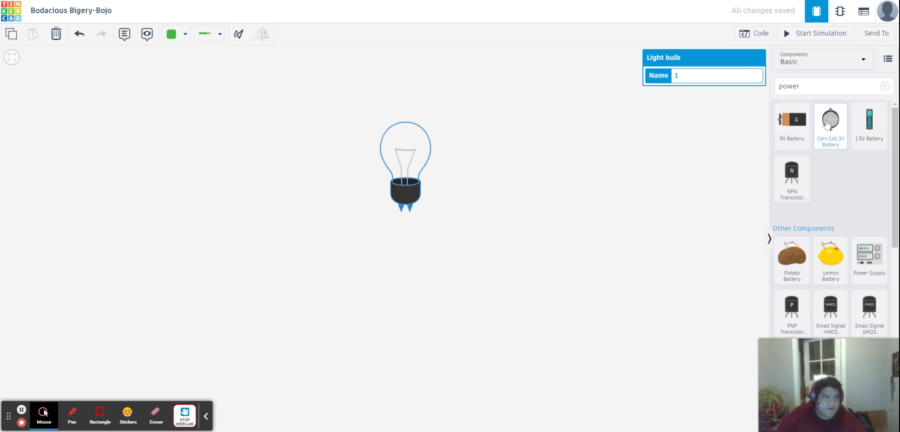
pyautogui.moveTo(570, 217); pyautogui.dragTo(404, 375)
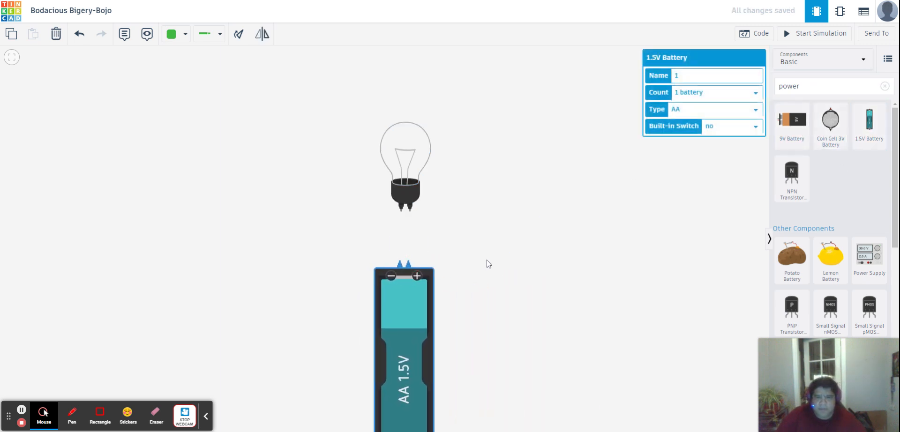
# - Wire the battery's positive terminal to the bulb's Terminal 2 and its negative terminal to Terminal 1
pyautogui.click(408, 265)
pyautogui.click(409, 211)
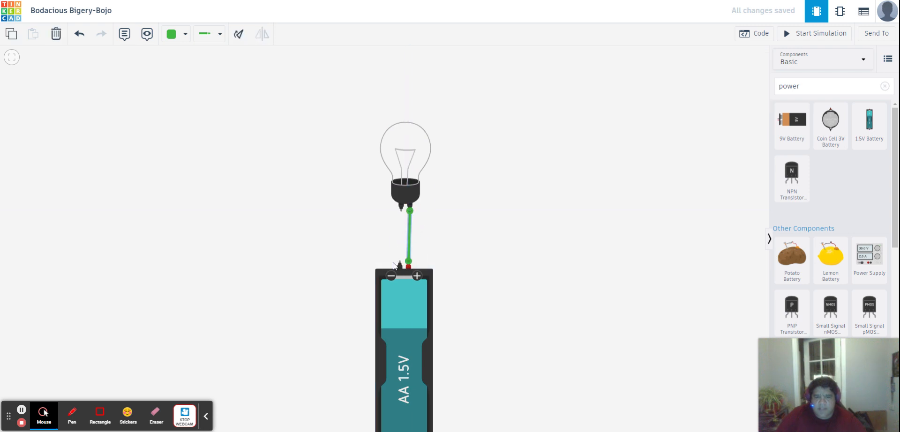
pyautogui.click(400, 261)
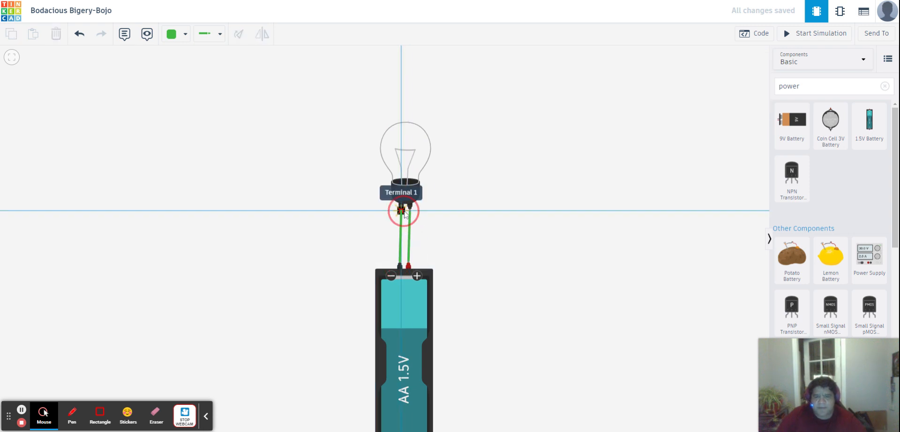
pyautogui.click(400, 210)
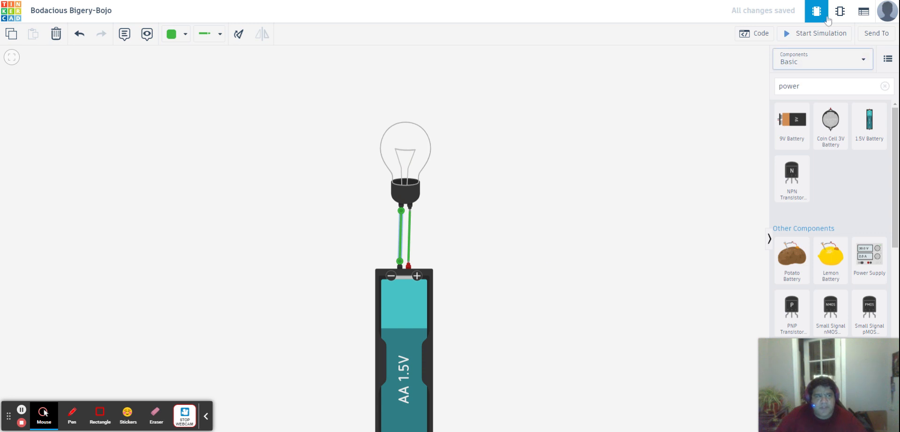
# - Run the simulation briefly to test the light bulb circuit, and stop it
pyautogui.click(797, 32)
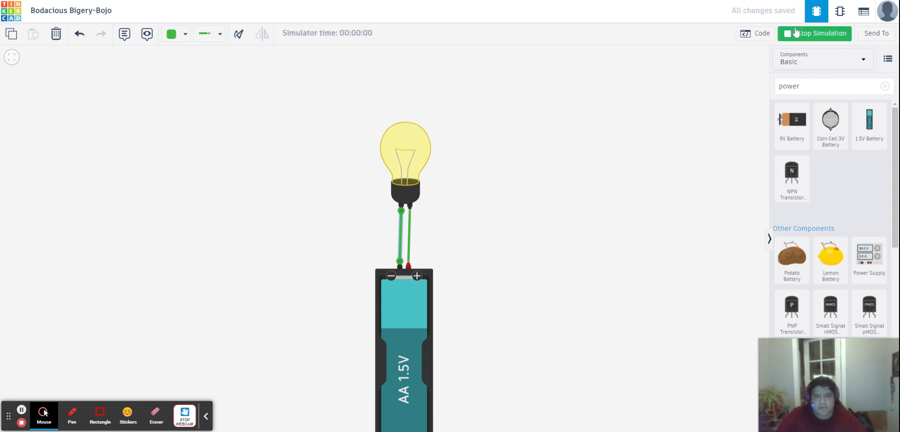
pyautogui.click(797, 32)
pyautogui.click(406, 140)
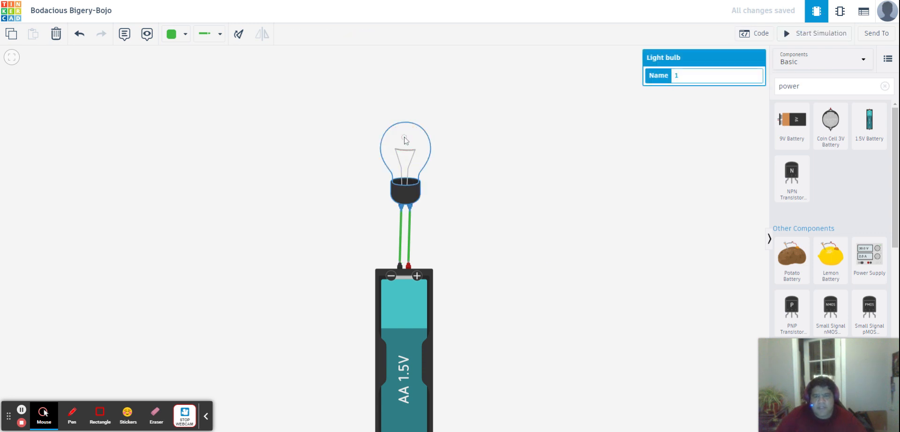
pyautogui.click(527, 143)
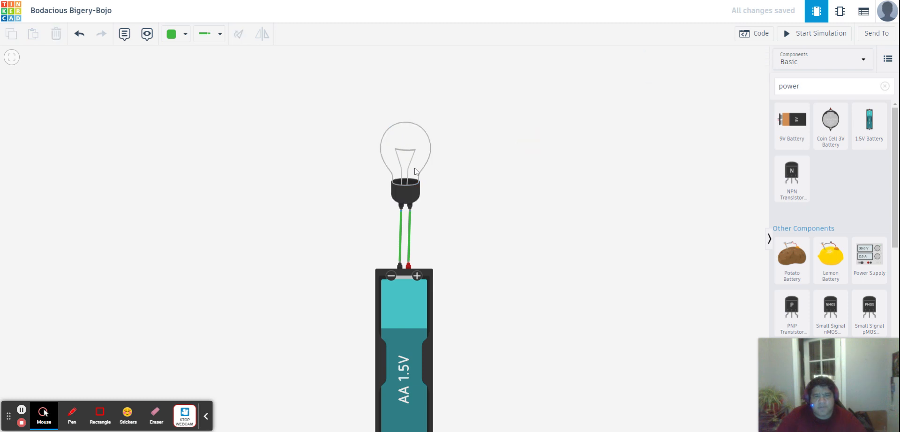
# - Move the light bulb farther above the battery and delete the wire joining Terminal 2 to the positive terminal
pyautogui.moveTo(416, 171); pyautogui.dragTo(412, 111)
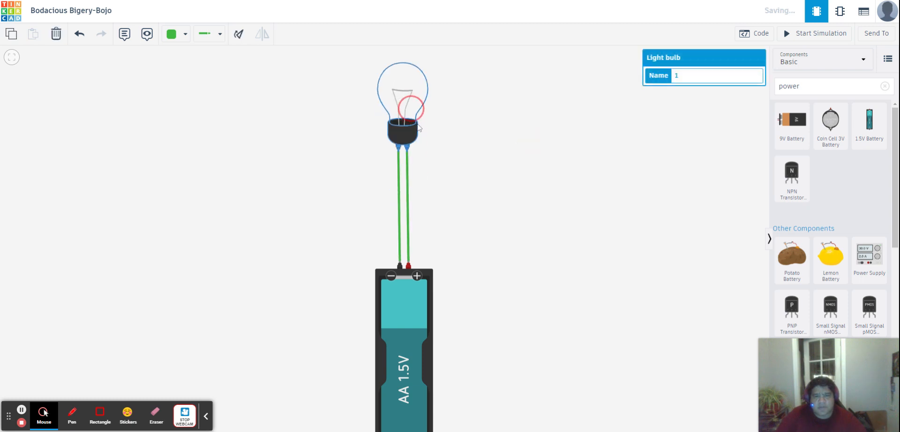
pyautogui.click(408, 188)
pyautogui.press('Delete')
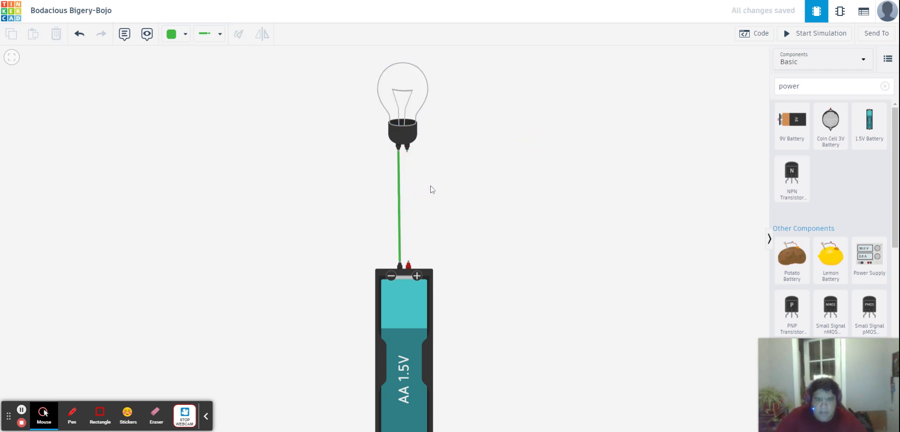
# - Find the Slideswitch component, place it to the right of the remaining wire, and rotate it 90 degrees clockwise
pyautogui.click(810, 85)
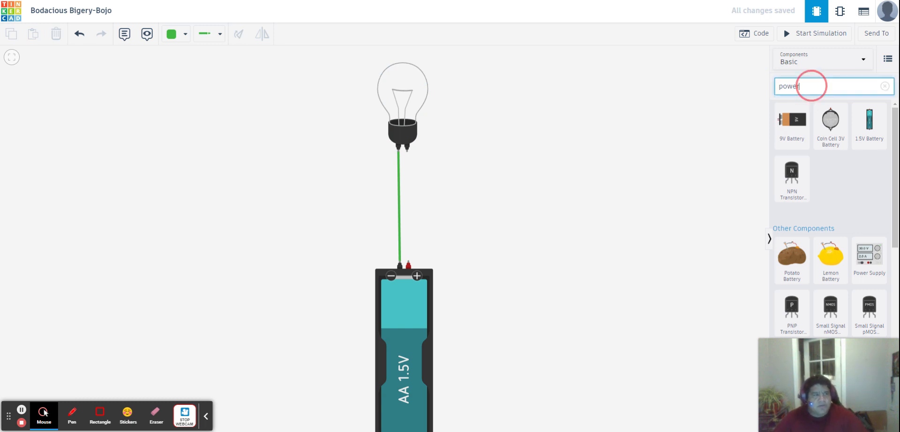
pyautogui.hotkey('ctrl', 'a')
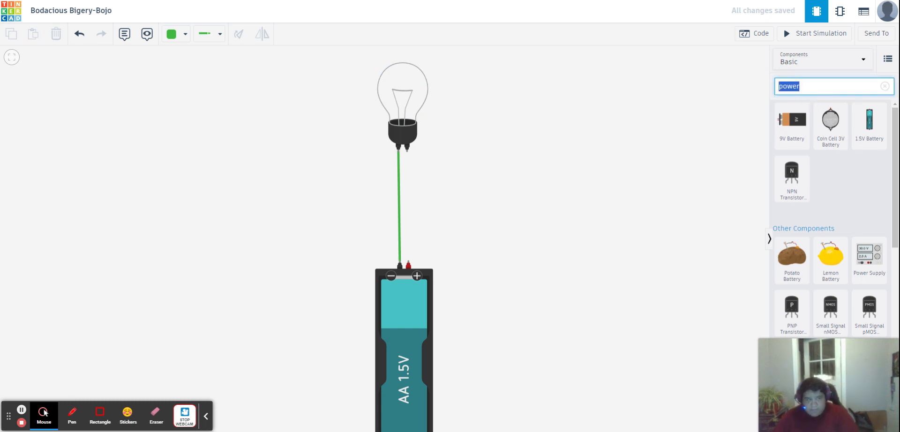
pyautogui.write('switch')
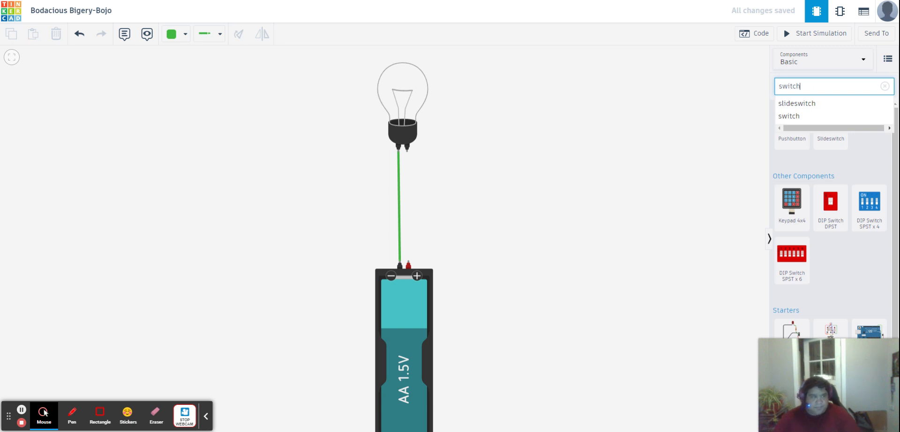
pyautogui.click(819, 112)
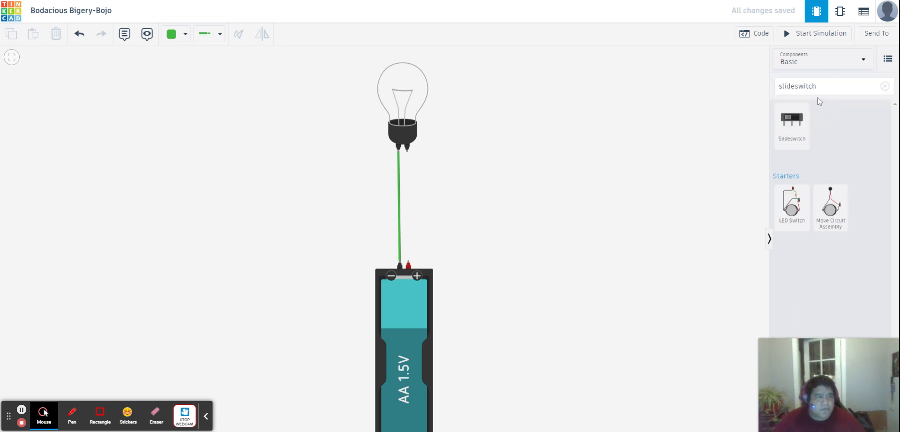
pyautogui.moveTo(792, 119); pyautogui.dragTo(461, 174)
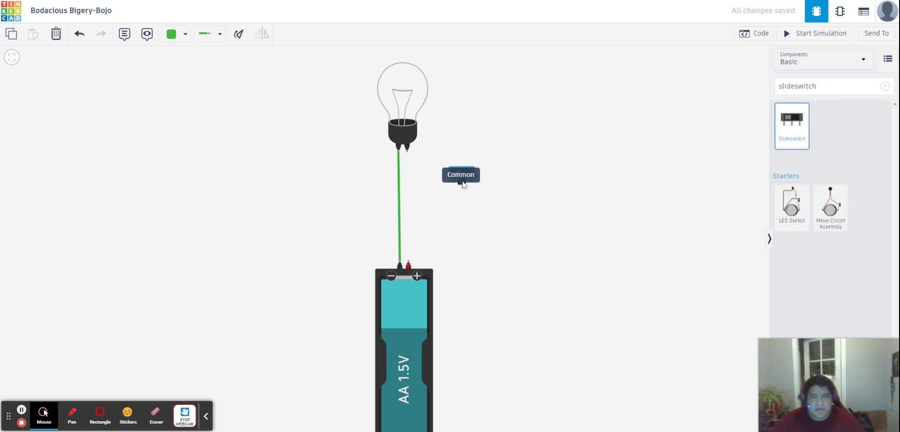
pyautogui.click(239, 34)
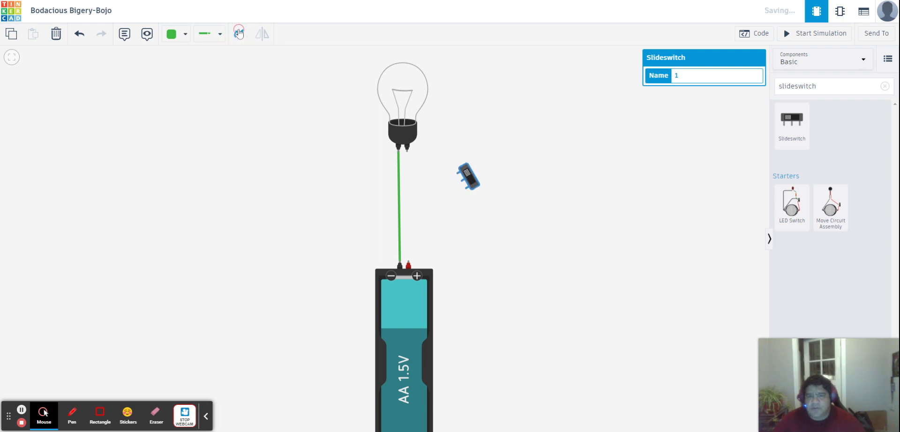
pyautogui.click(239, 33)
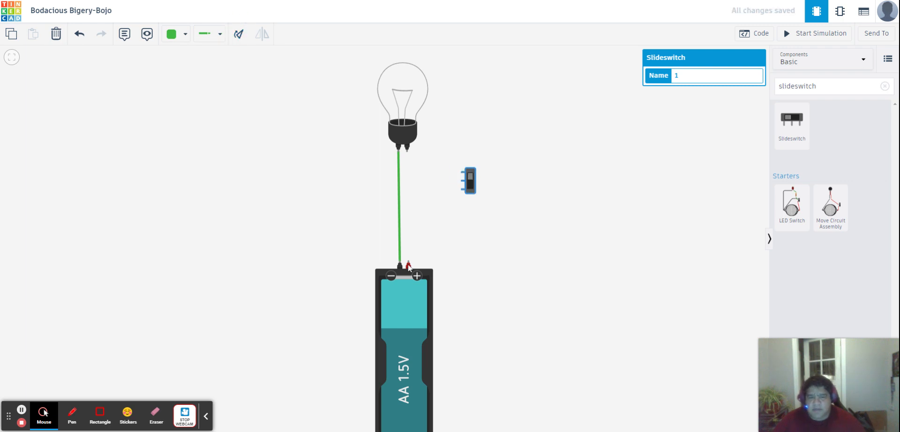
# - Wire the battery's positive terminal to the slideswitch's Common pin and the switch's Terminal 1 to the bulb's free terminal, bending both wires
pyautogui.click(408, 264)
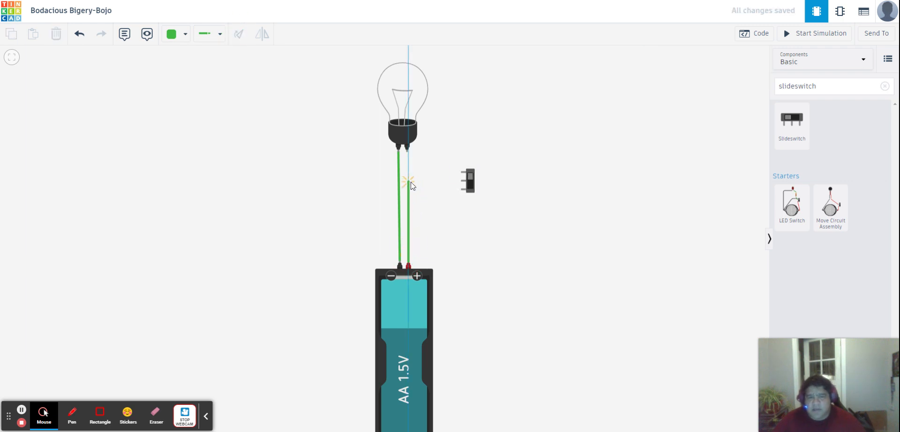
pyautogui.click(408, 181)
pyautogui.click(461, 180)
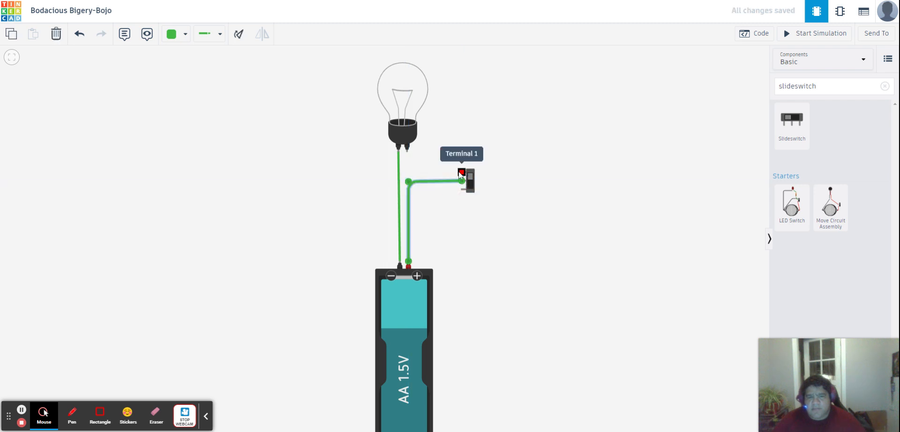
pyautogui.click(461, 172)
pyautogui.click(414, 172)
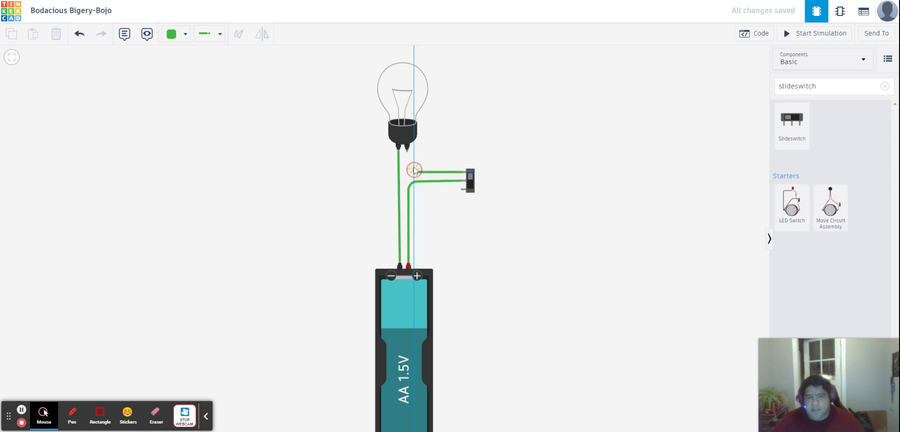
pyautogui.click(407, 150)
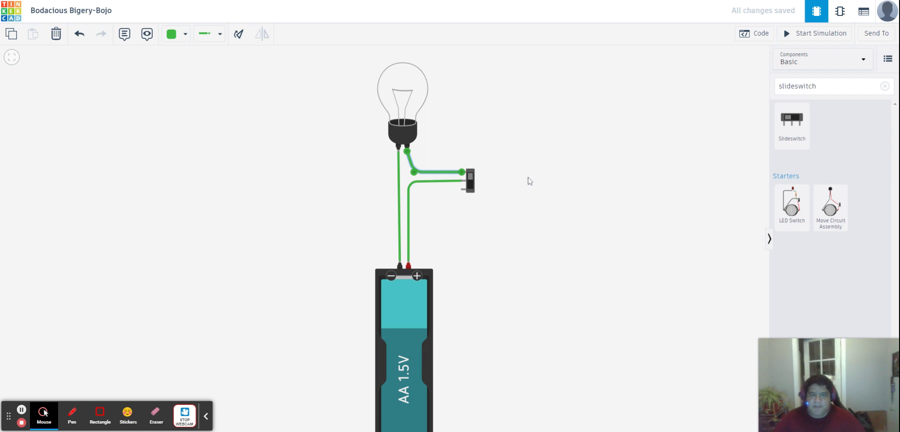
# - Run the simulation, toggle the slideswitch to test its control of the light bulb, and stop the simulation
pyautogui.click(818, 33)
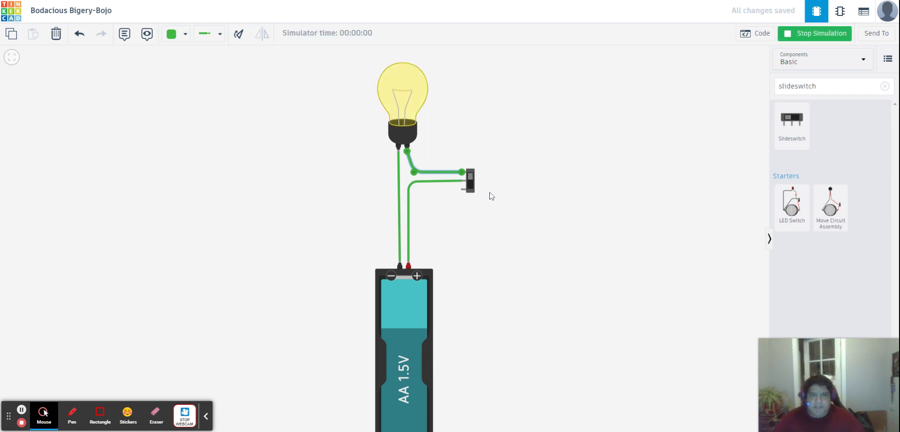
pyautogui.click(471, 187)
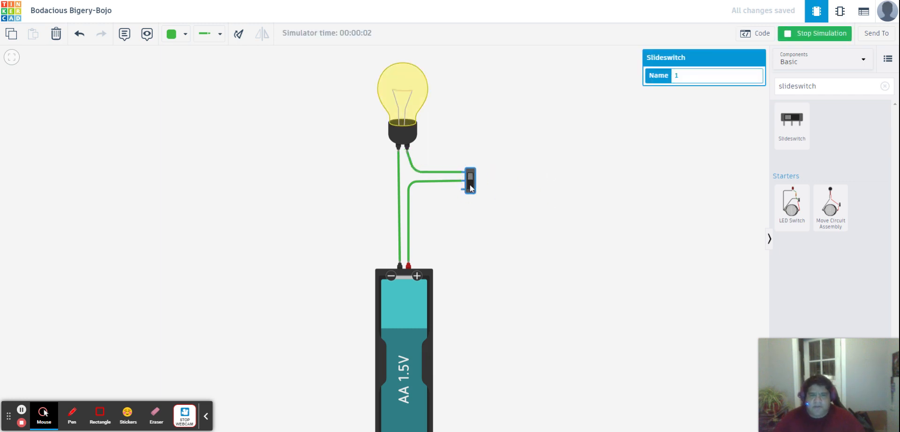
pyautogui.click(471, 178)
pyautogui.click(472, 178)
pyautogui.click(826, 33)
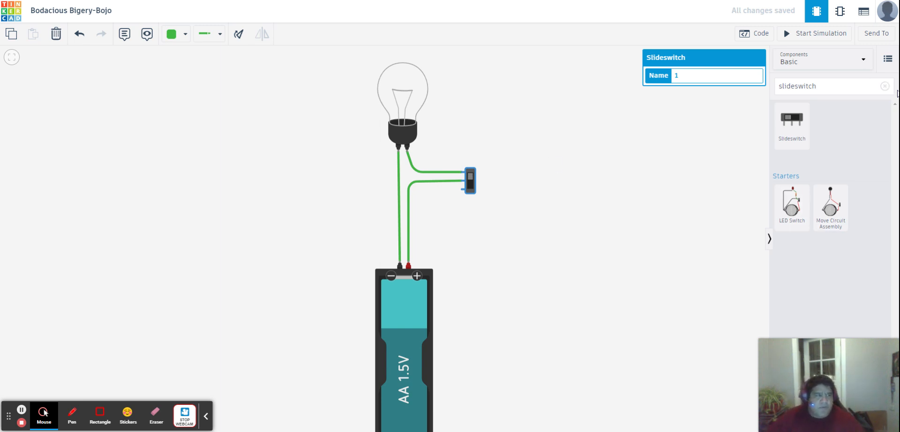
# - Clear the component search and place two copies of the light bulb in a row to the left of the original
pyautogui.click(884, 86)
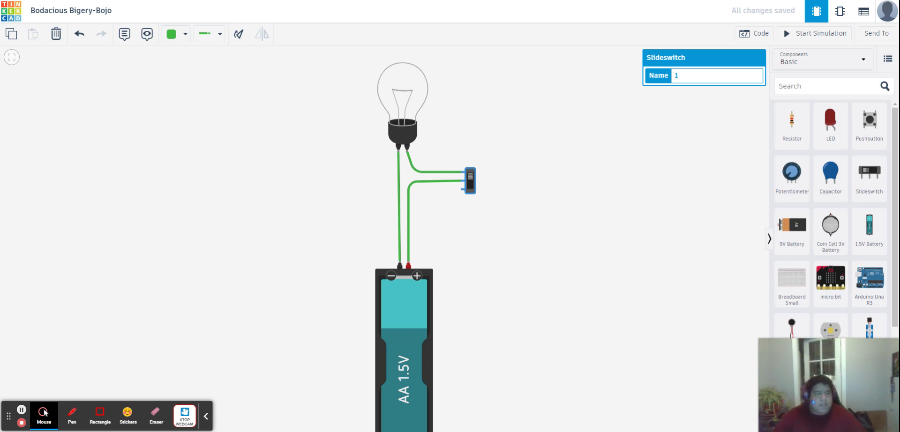
pyautogui.click(396, 104)
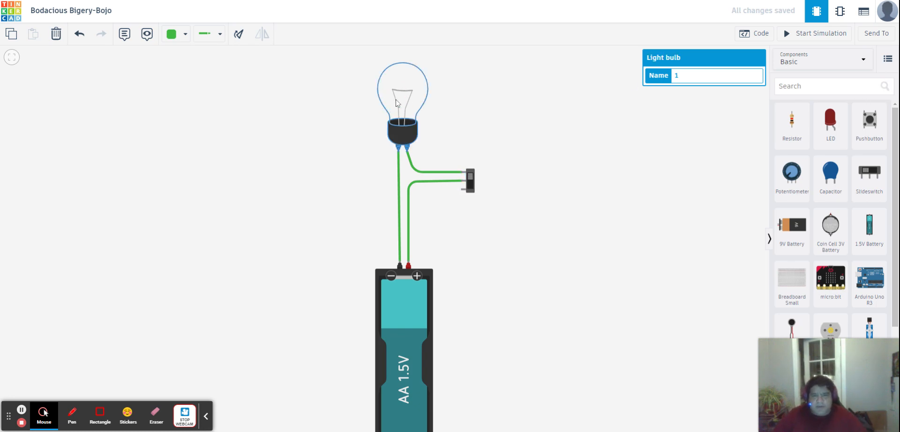
pyautogui.hotkey('ctrl', 'v')
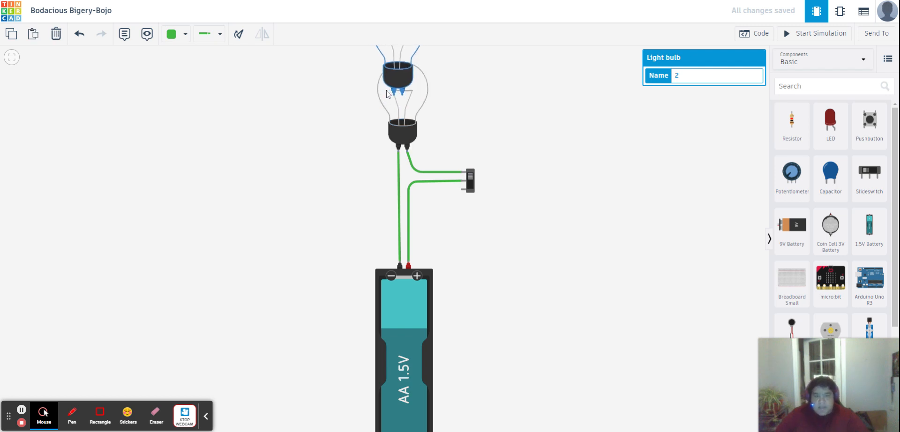
pyautogui.click(311, 154)
pyautogui.hotkey('ctrl', 'v')
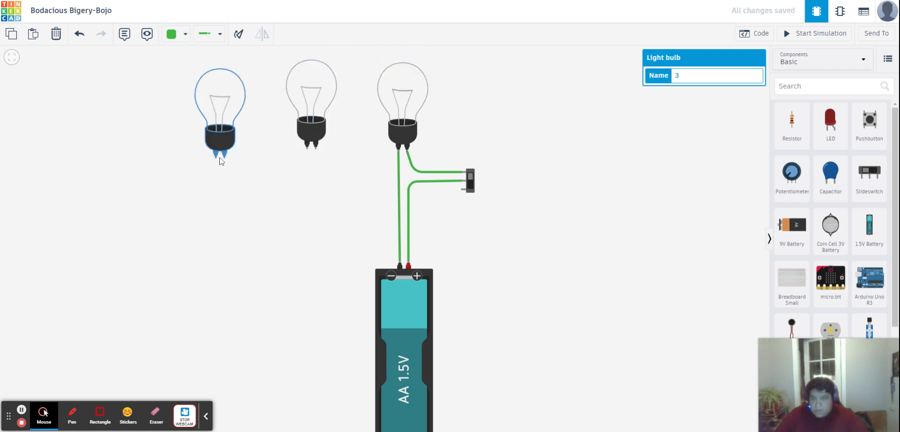
pyautogui.click(228, 153)
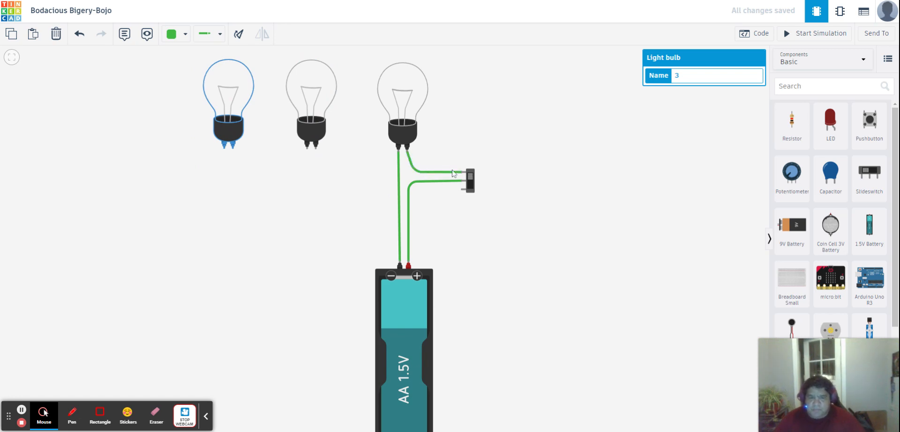
# - Delete the wire between the original bulb and the battery's negative terminal, and wire the three bulbs together in series
pyautogui.click(398, 176)
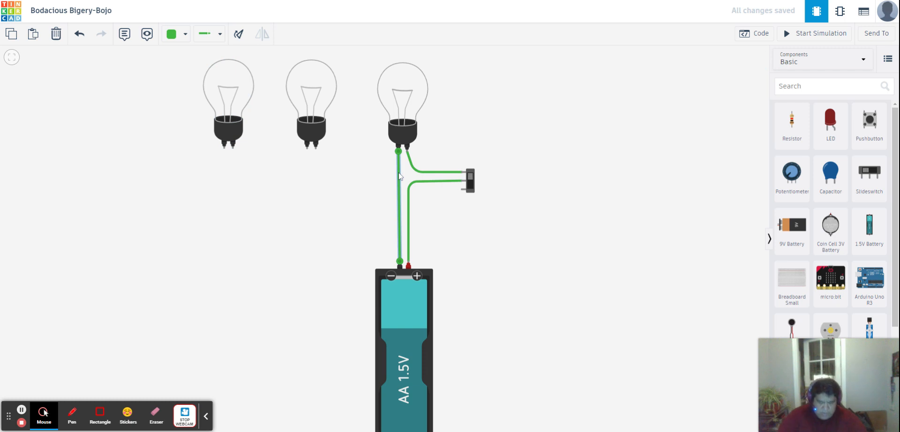
pyautogui.press('Delete')
pyautogui.click(398, 151)
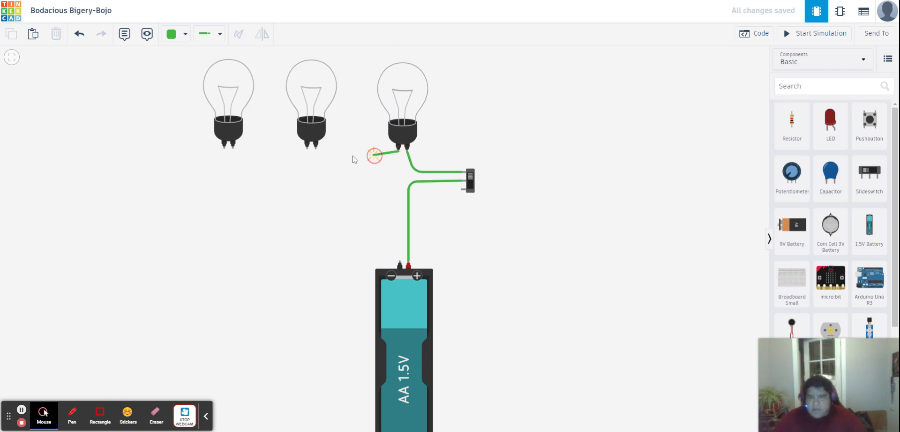
pyautogui.click(317, 150)
pyautogui.click(306, 149)
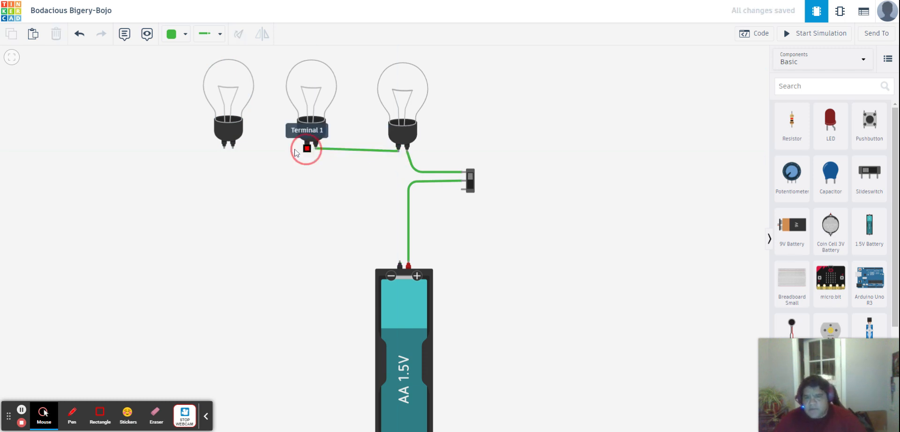
pyautogui.click(233, 148)
# - Wire the leftmost bulb's free terminal to the battery's negative terminal, with bends below the bulbs and above the battery
pyautogui.click(224, 148)
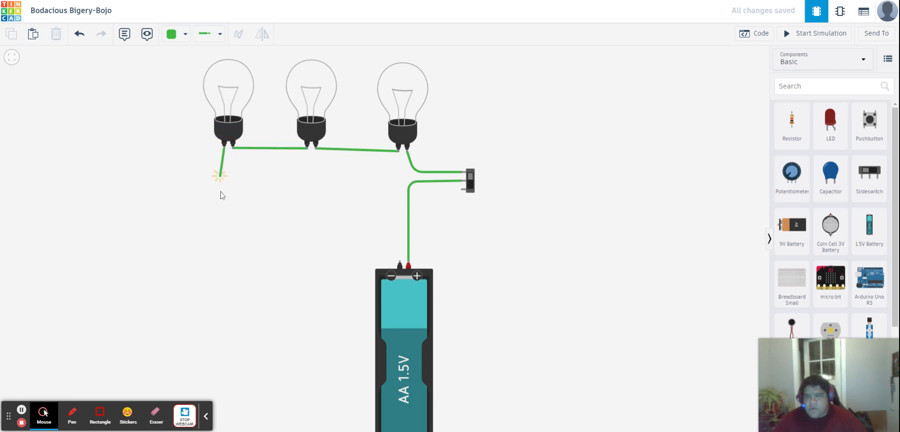
pyautogui.click(224, 178)
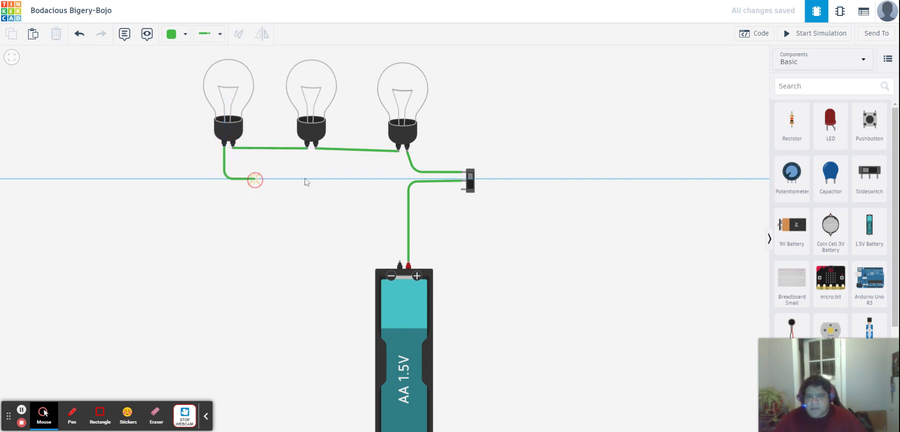
pyautogui.click(398, 182)
pyautogui.click(400, 262)
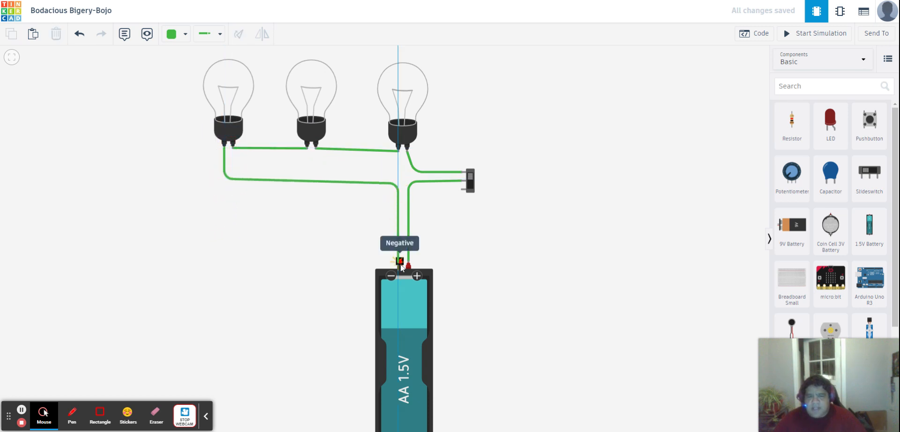
pyautogui.click(399, 262)
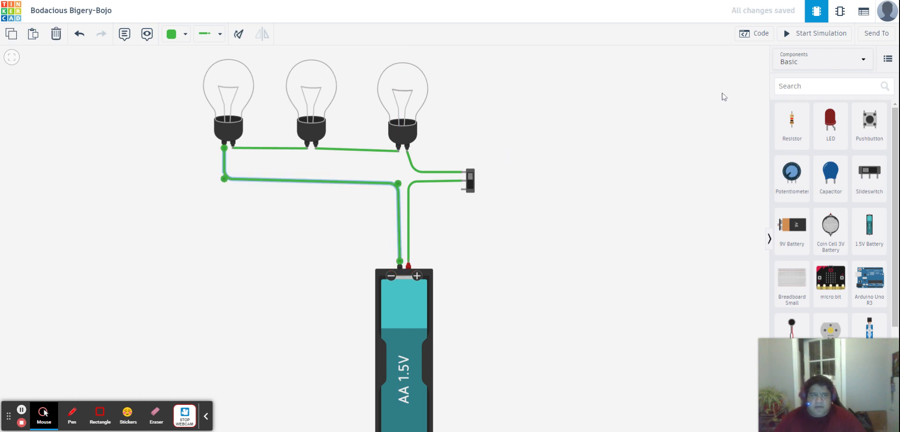
# - Start the simulation and toggle the slideswitch to test the three bulbs in series on one battery
pyautogui.click(819, 33)
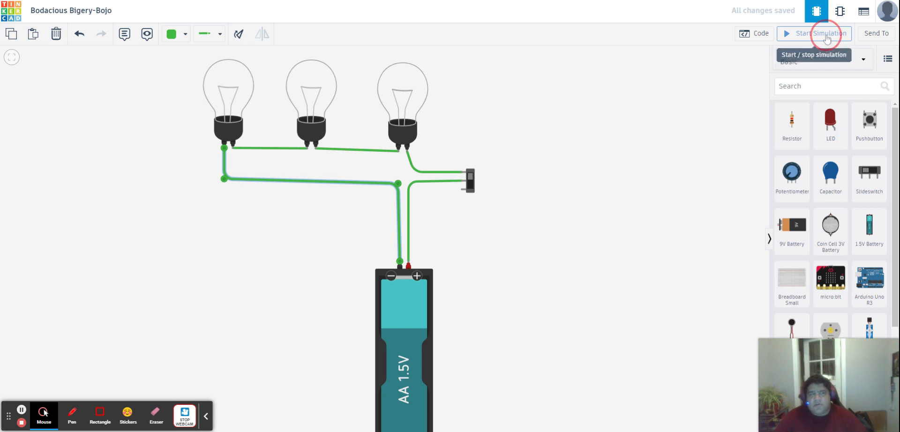
pyautogui.click(472, 180)
pyautogui.click(471, 183)
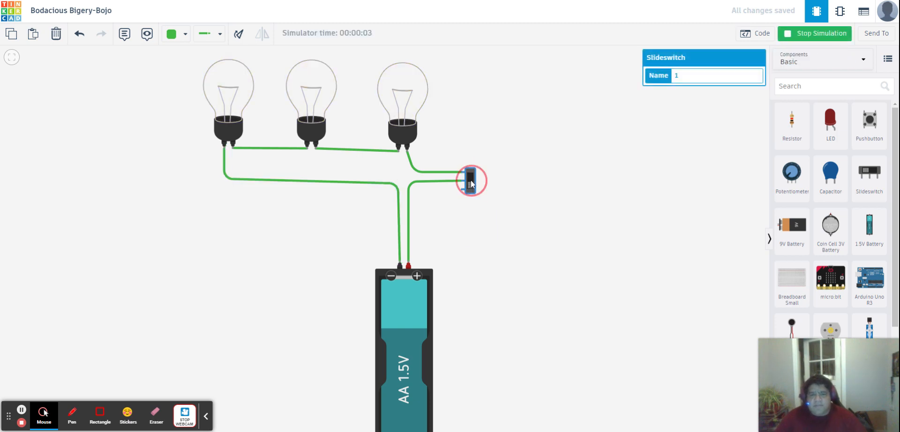
# - Set the 1.5V battery's count to 3 batteries
pyautogui.scroll(-1, 444, 276)
pyautogui.click(405, 294)
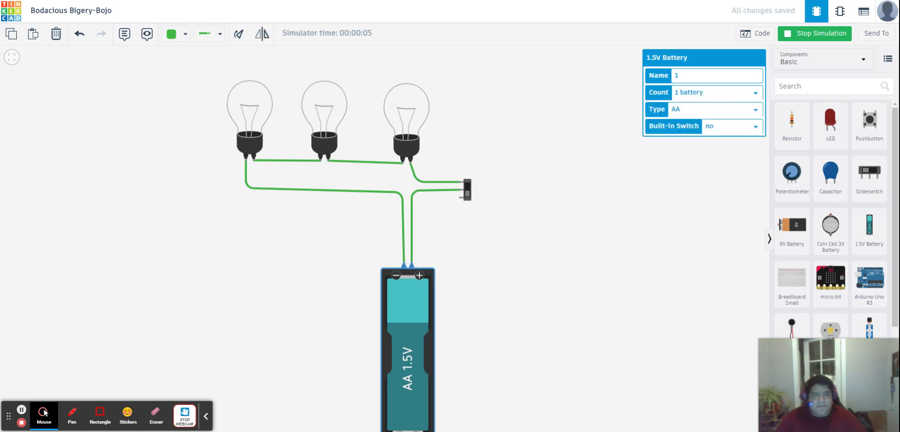
pyautogui.click(495, 233)
pyautogui.click(412, 111)
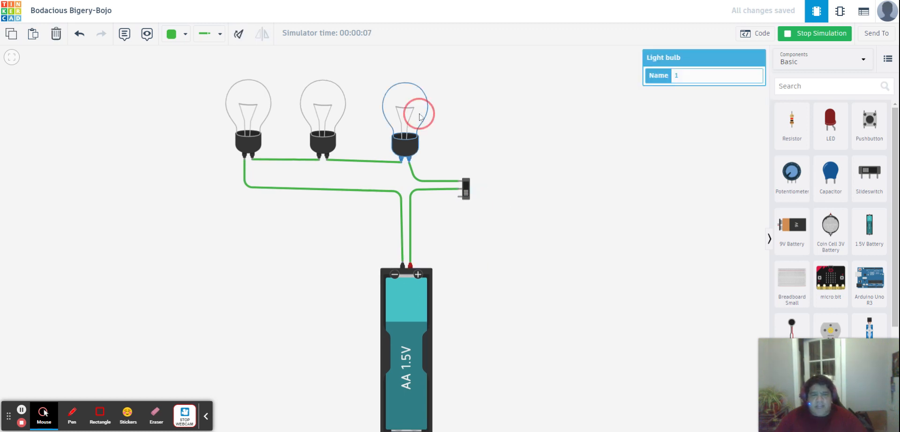
pyautogui.click(415, 293)
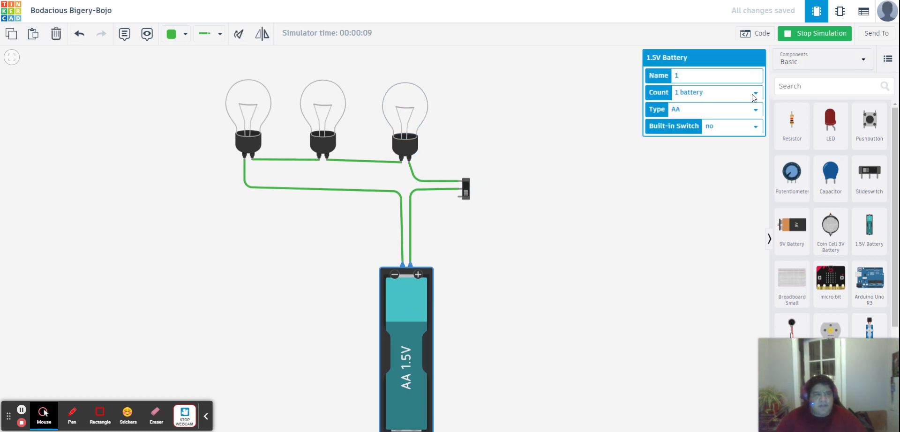
pyautogui.click(742, 115)
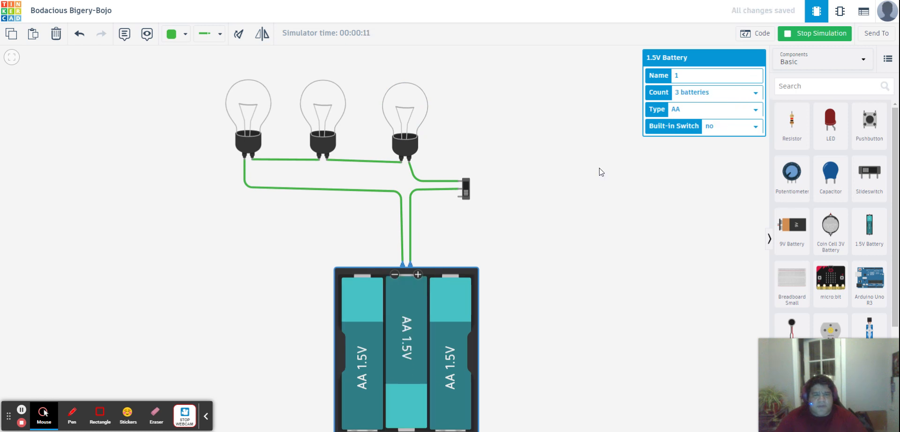
pyautogui.click(604, 199)
# - Restart the simulation and toggle the slideswitch to test the series bulbs with the three-battery pack
pyautogui.click(825, 35)
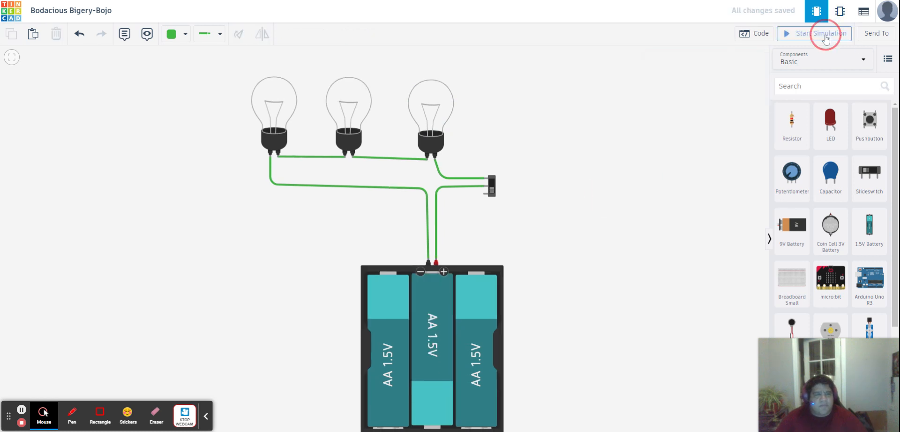
pyautogui.click(826, 38)
pyautogui.click(492, 186)
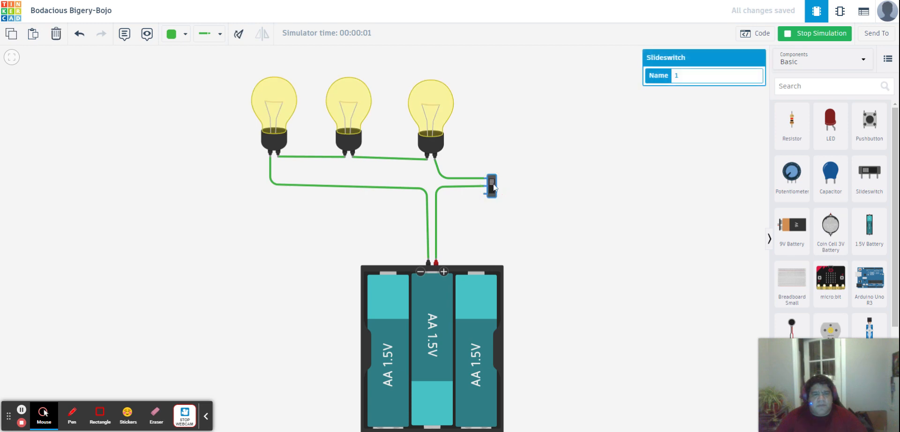
pyautogui.click(492, 186)
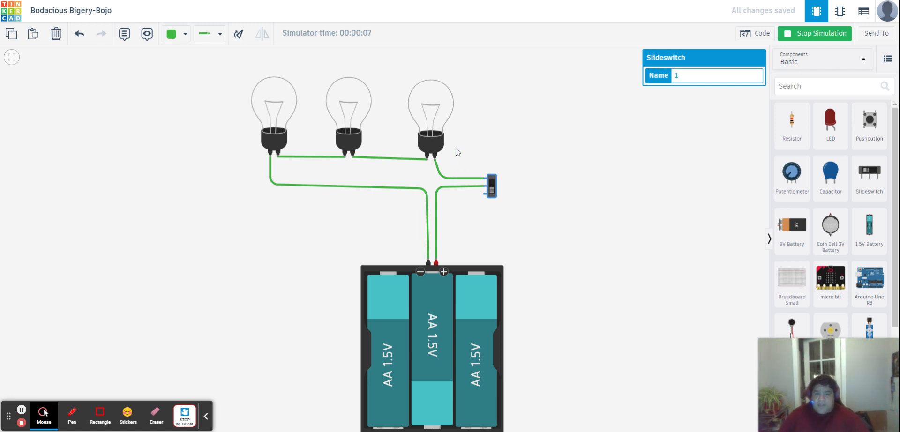
# - Delete all wires attached to the three bulbs, keeping only the one from the positive terminal to the slideswitch
pyautogui.click(452, 179)
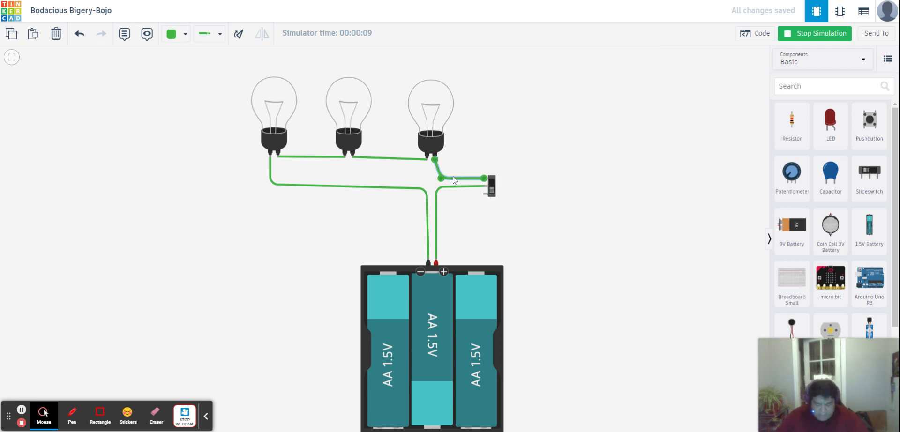
pyautogui.press('Delete')
pyautogui.click(417, 159)
pyautogui.press('Delete')
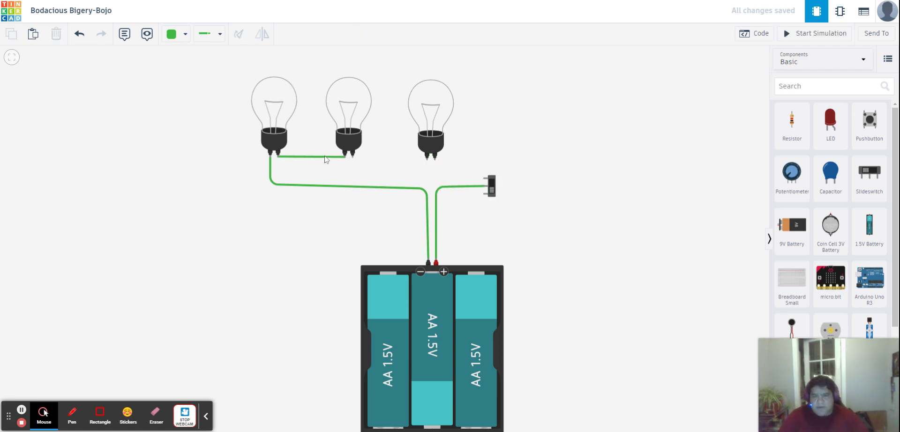
pyautogui.click(287, 157)
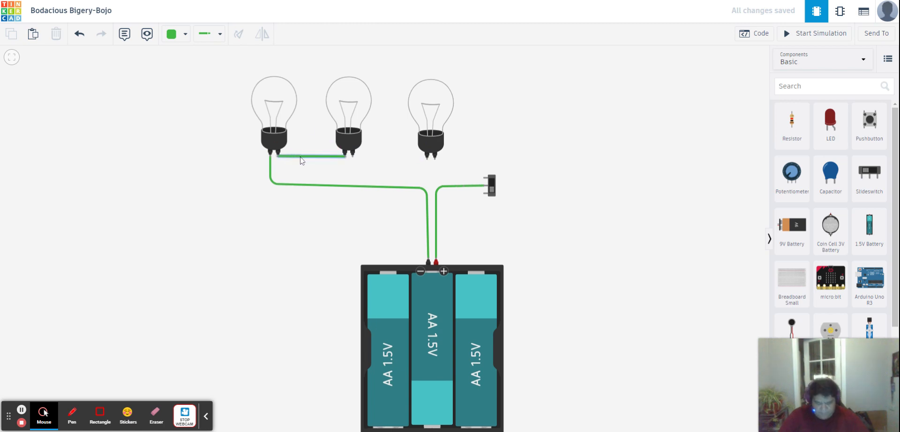
pyautogui.press('Delete')
pyautogui.click(272, 174)
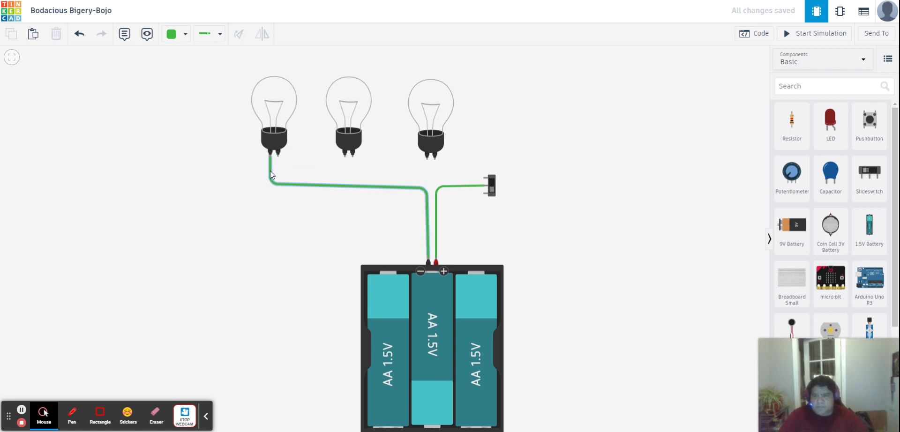
pyautogui.press('Delete')
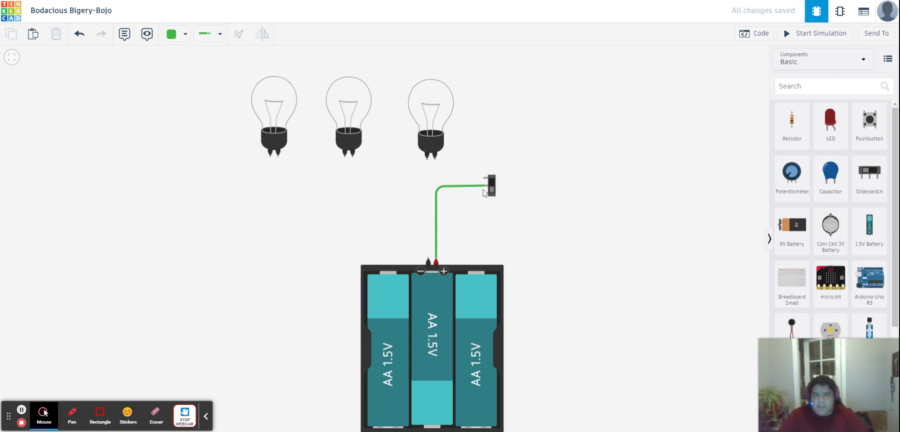
# - Duplicate the slideswitch twice, placing one copy below the middle bulb and one below the leftmost bulb
pyautogui.click(491, 190)
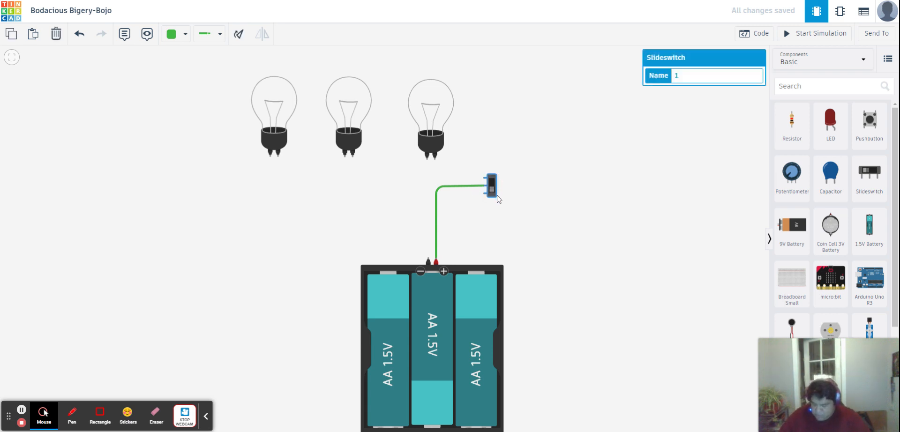
pyautogui.hotkey('ctrl', 'c')
pyautogui.hotkey('ctrl', 'v')
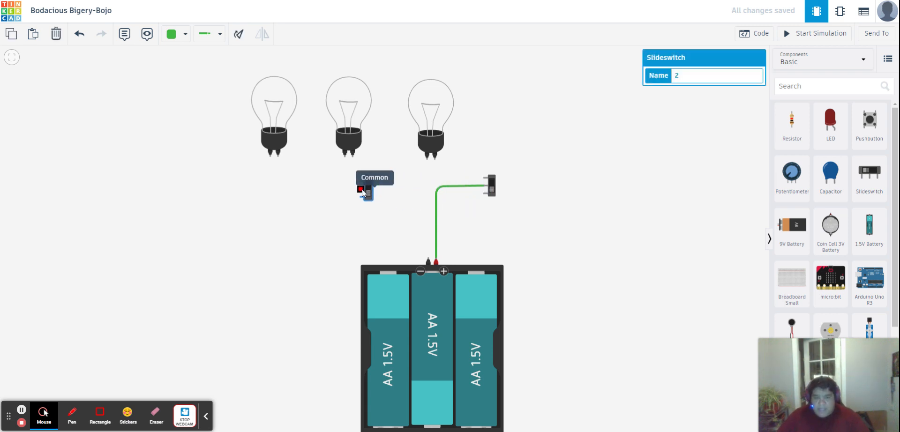
pyautogui.click(335, 186)
pyautogui.hotkey('ctrl', 'v')
pyautogui.click(296, 192)
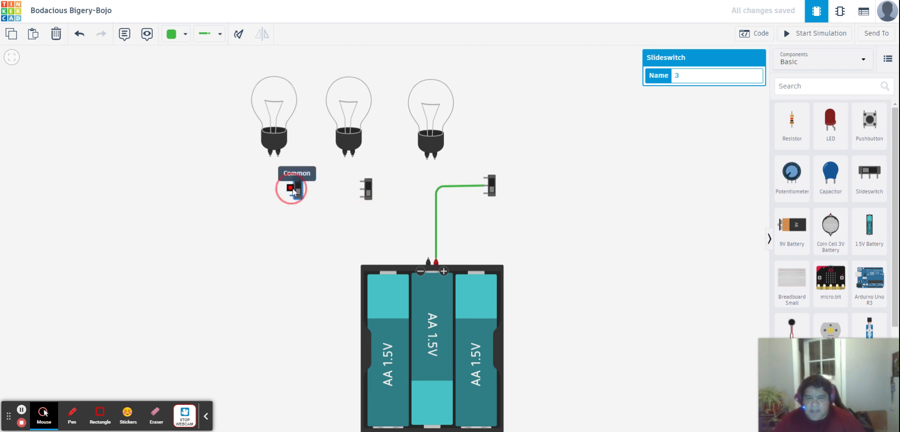
pyautogui.click(404, 199)
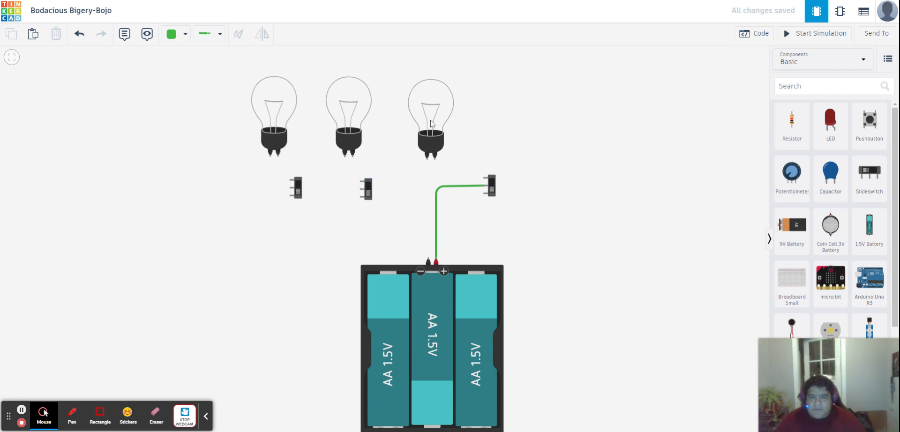
# - Move all three light bulbs higher above the slideswitches, keeping them in a row
pyautogui.moveTo(431, 122); pyautogui.dragTo(432, 88)
pyautogui.moveTo(342, 120); pyautogui.dragTo(344, 86)
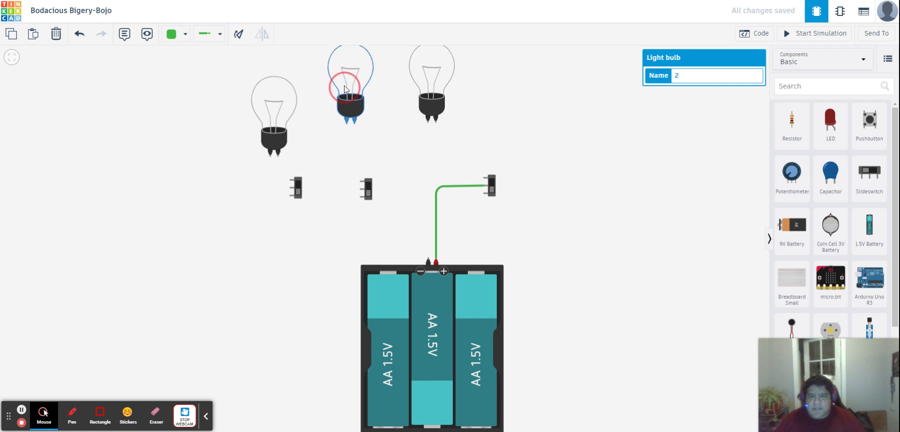
pyautogui.moveTo(274, 111); pyautogui.dragTo(274, 79)
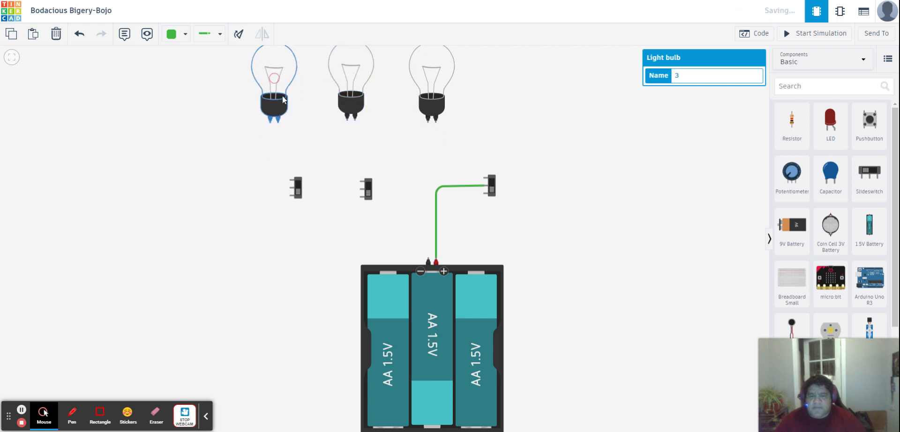
pyautogui.moveTo(368, 189); pyautogui.dragTo(442, 152)
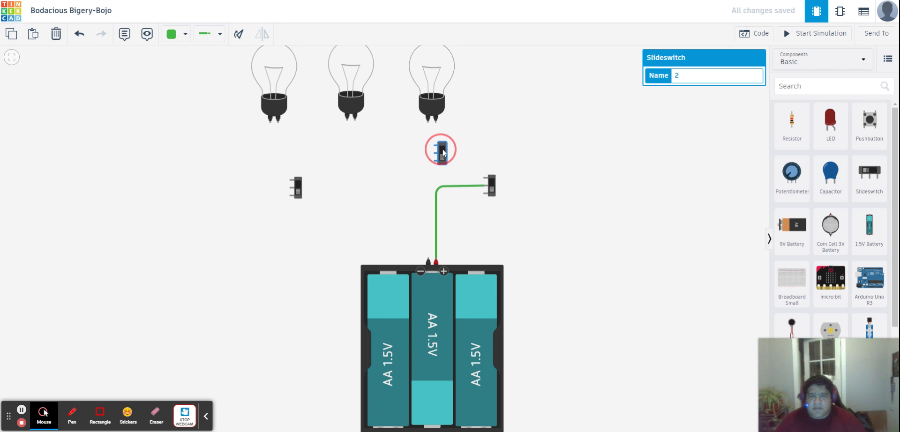
pyautogui.click(436, 259)
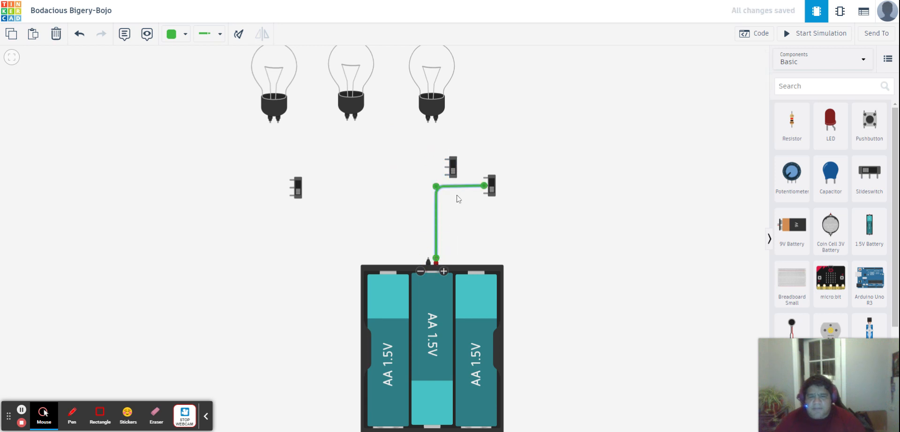
pyautogui.click(445, 174)
pyautogui.click(438, 262)
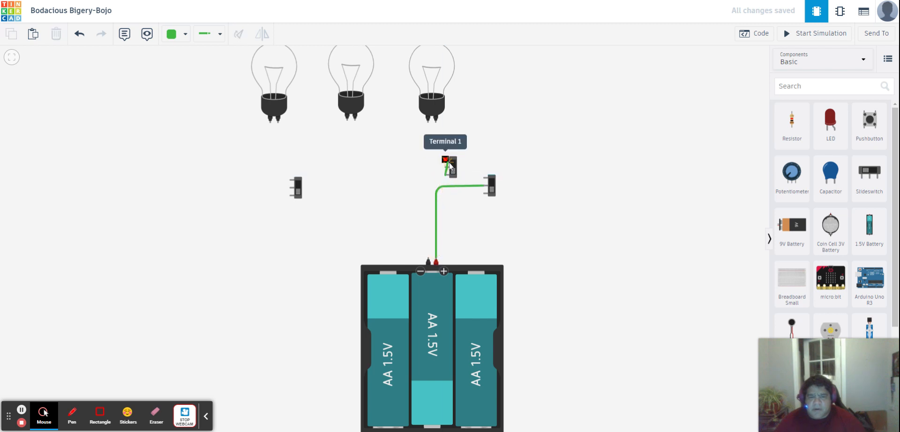
pyautogui.click(424, 174)
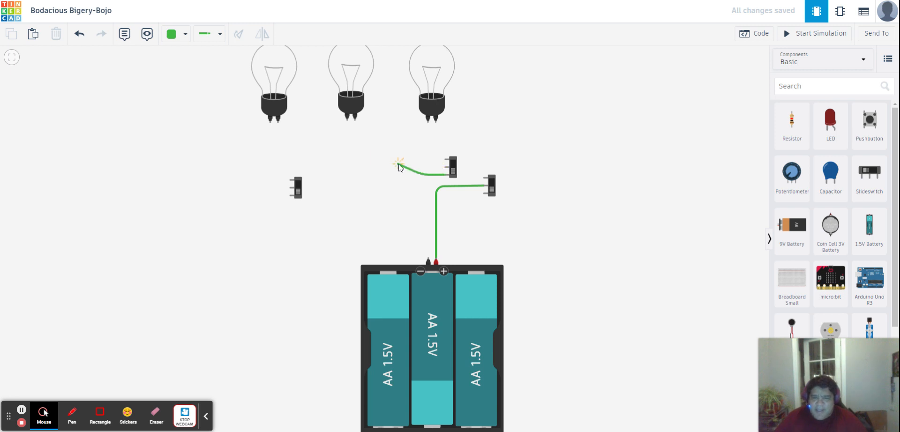
pyautogui.click(387, 171)
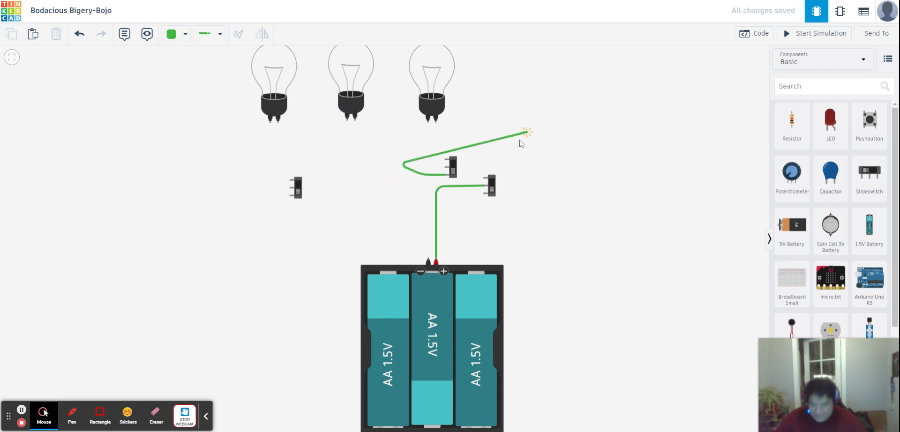
pyautogui.click(490, 133)
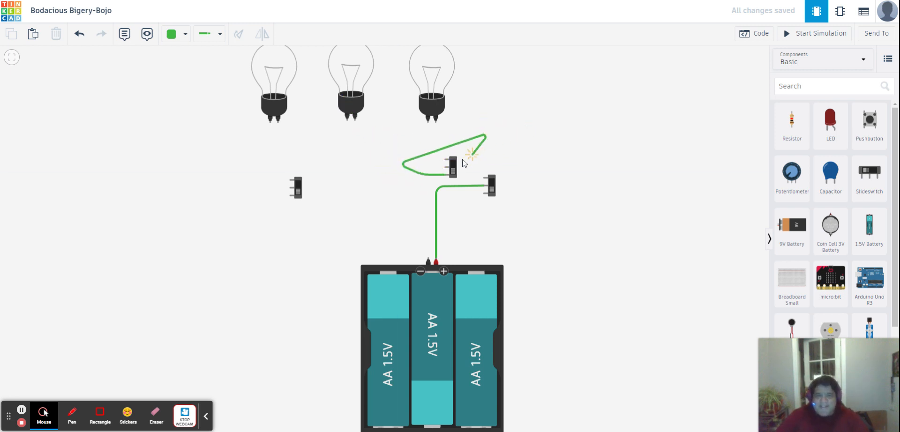
pyautogui.click(448, 159)
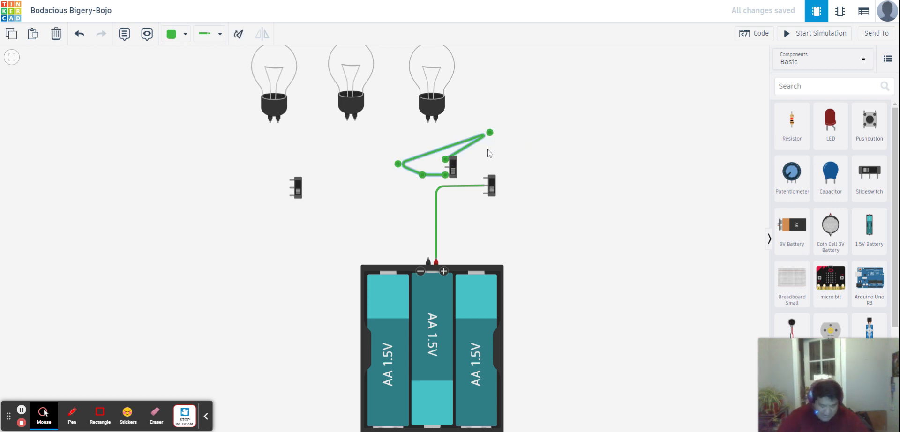
pyautogui.press('Delete')
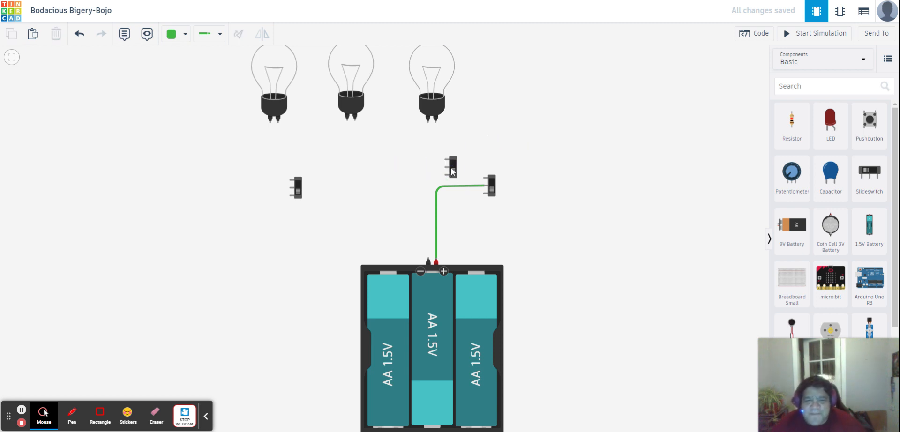
# - Move the rightmost bulb up and over, near the wired slideswitch, and set slideswitch 2 below the middle bulb
pyautogui.moveTo(452, 169); pyautogui.dragTo(490, 144)
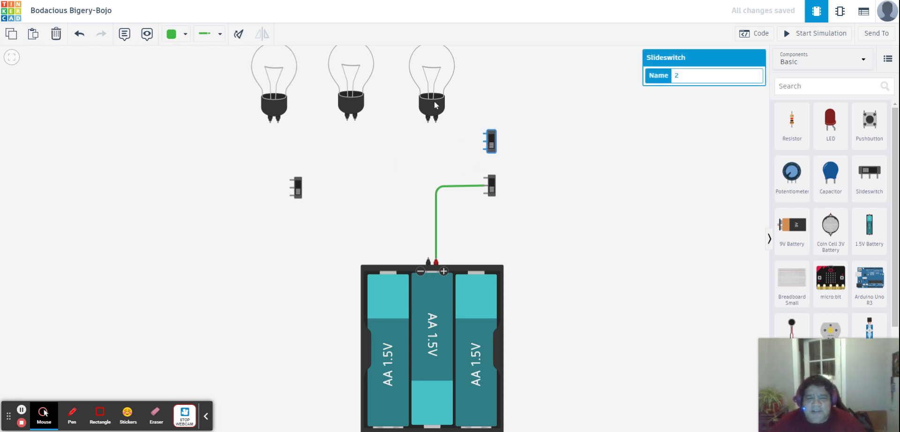
pyautogui.moveTo(434, 105); pyautogui.dragTo(417, 153)
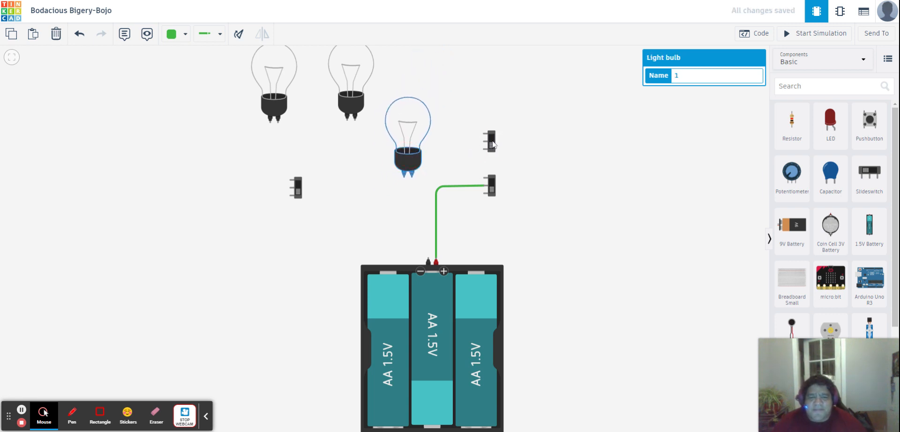
pyautogui.moveTo(493, 144); pyautogui.dragTo(370, 214)
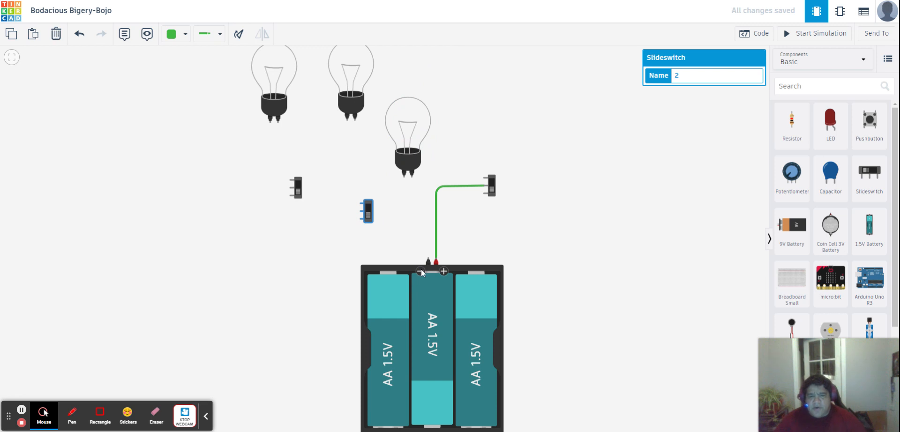
pyautogui.click(421, 274)
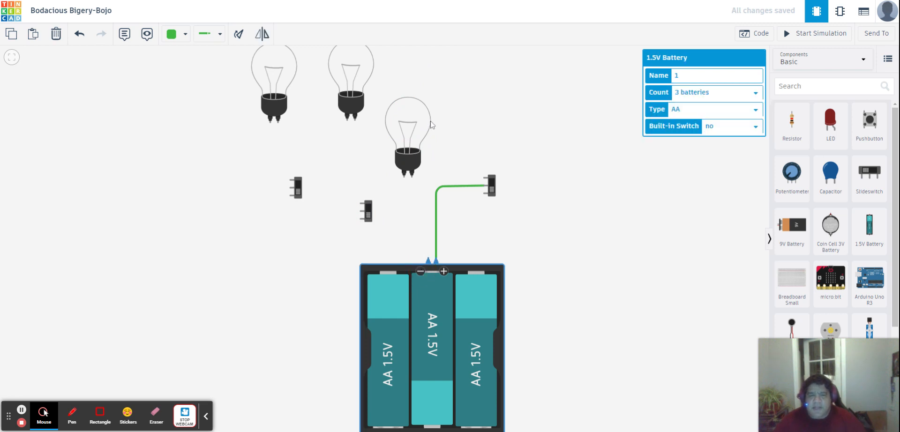
pyautogui.moveTo(432, 124); pyautogui.dragTo(480, 84)
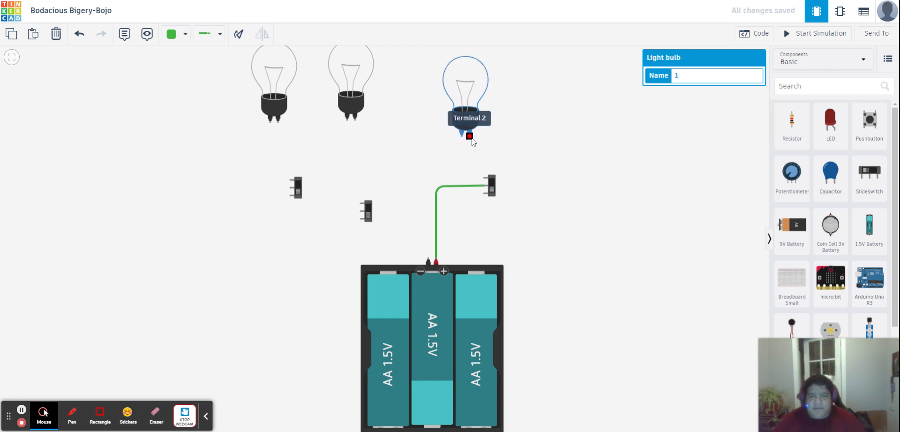
# - Wire the rightmost bulb's Terminal 2 to Terminal 1 of its slideswitch and its Terminal 1 to the battery pack's negative terminal
pyautogui.click(469, 135)
pyautogui.click(484, 178)
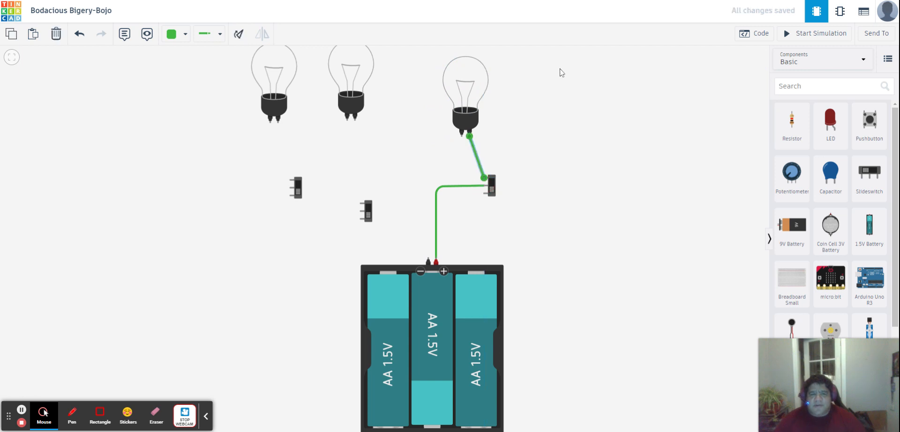
pyautogui.click(424, 103)
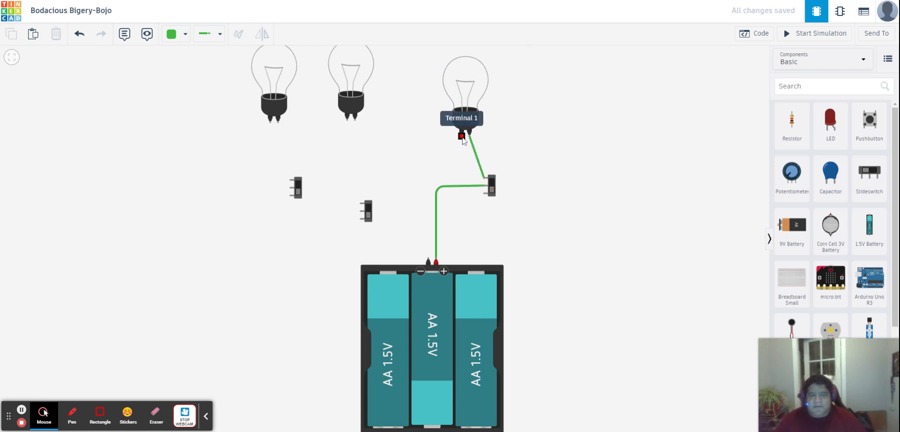
pyautogui.click(461, 137)
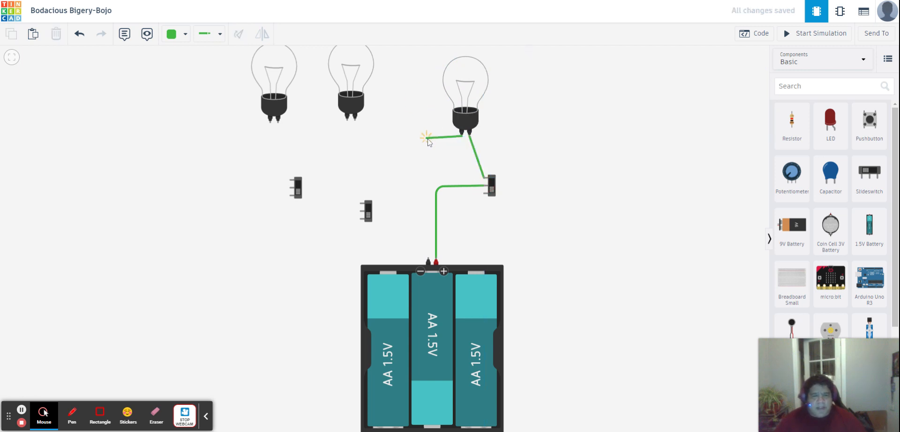
pyautogui.click(424, 137)
pyautogui.click(428, 259)
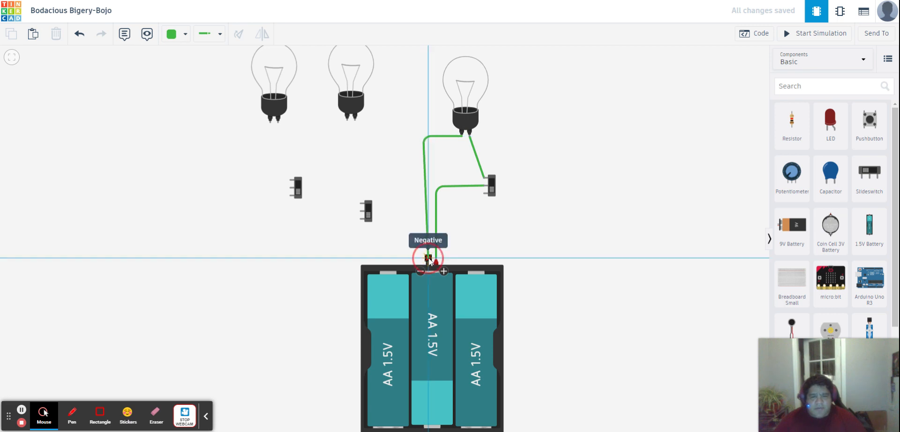
pyautogui.click(446, 177)
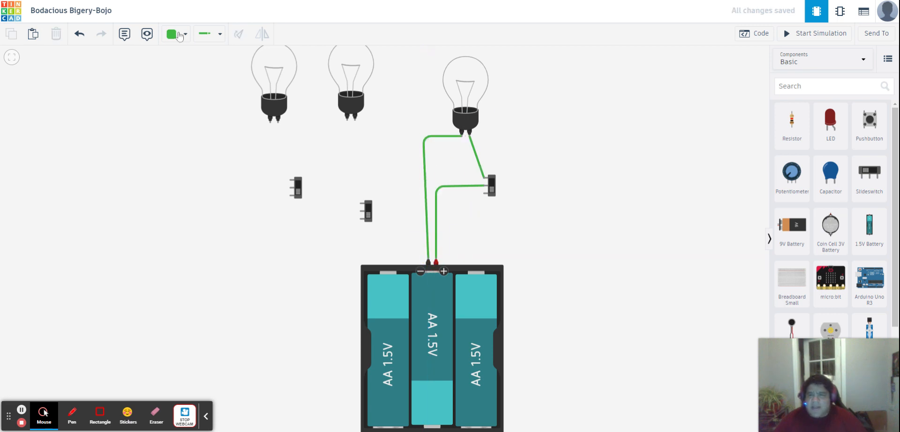
# - Set the wire color to red and wire the battery pack's positive terminal to the middle contact of slideswitch 2, repositioned between the bulbs
pyautogui.click(180, 33)
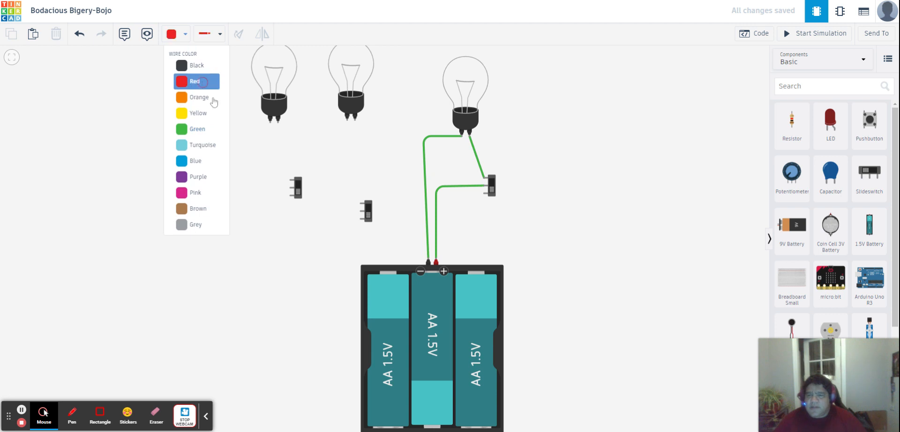
pyautogui.click(195, 82)
pyautogui.click(436, 258)
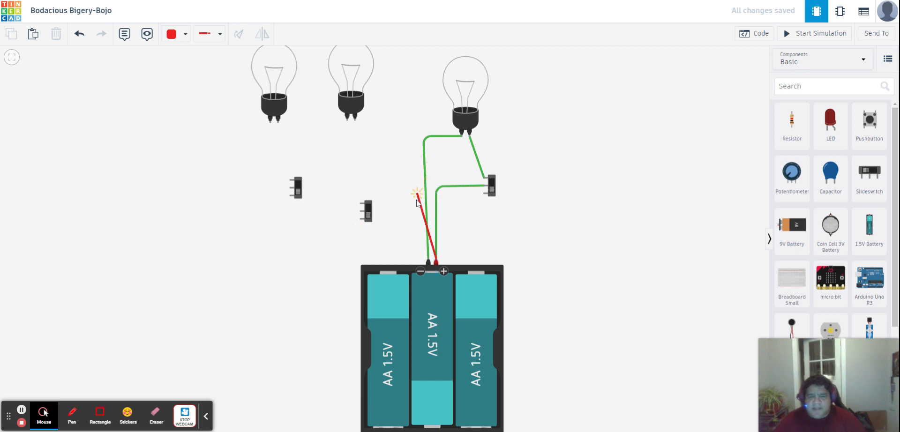
pyautogui.click(450, 228)
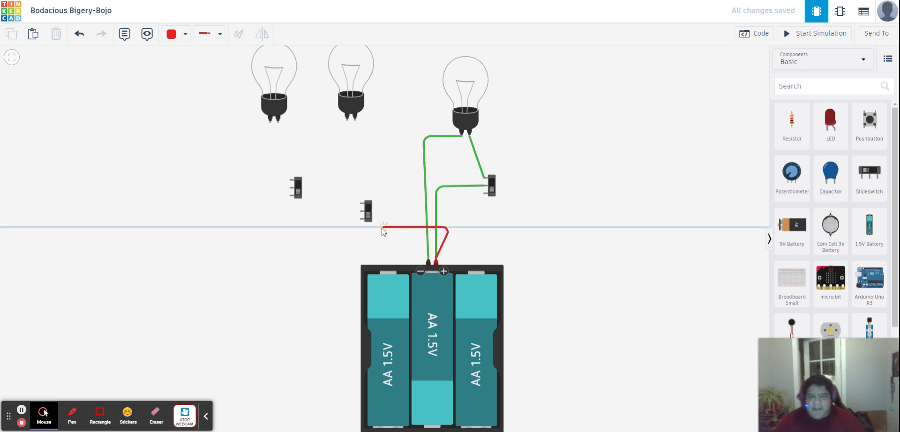
pyautogui.click(384, 227)
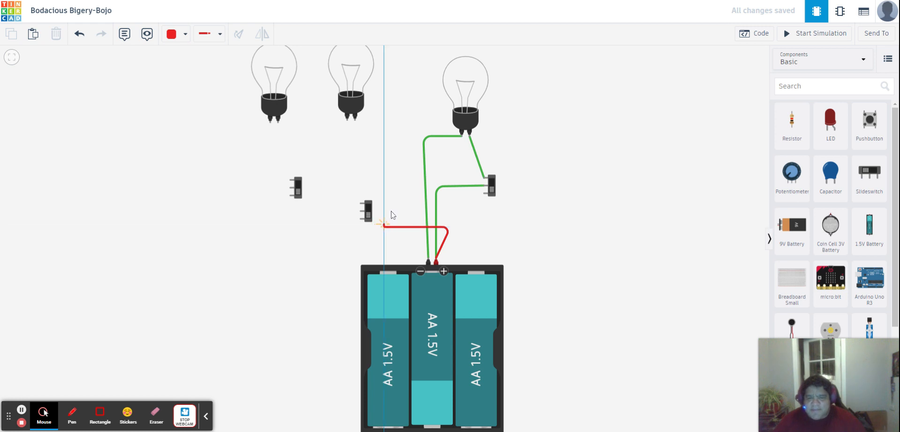
pyautogui.click(362, 215)
pyautogui.moveTo(365, 214)
pyautogui.mouseDown()
pyautogui.moveTo(406, 187)
pyautogui.moveTo(367, 197)
pyautogui.mouseUp()
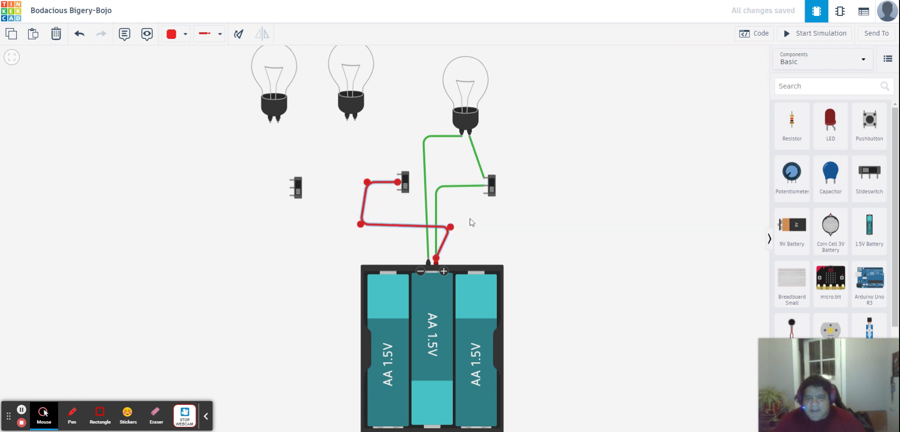
# - Wire the middle bulb's Terminal 2 to the top contact of slideswitch 2 and its other terminal to the battery pack's negative terminal
pyautogui.click(398, 175)
pyautogui.click(396, 119)
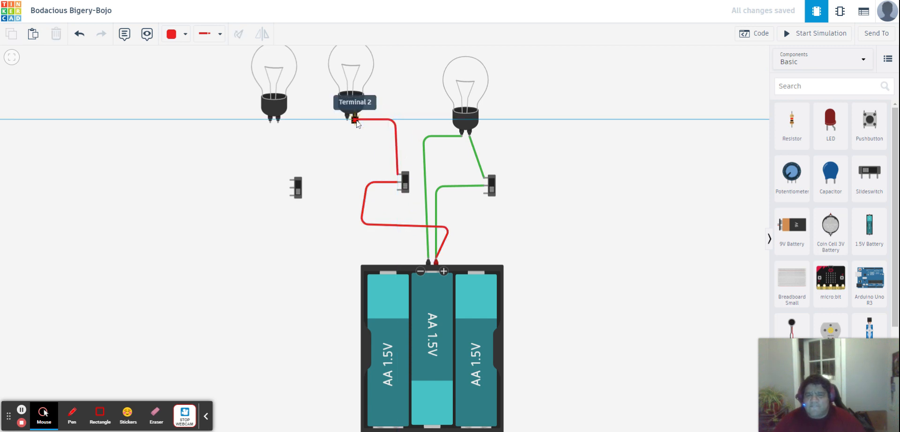
pyautogui.click(355, 120)
pyautogui.click(348, 118)
pyautogui.click(337, 243)
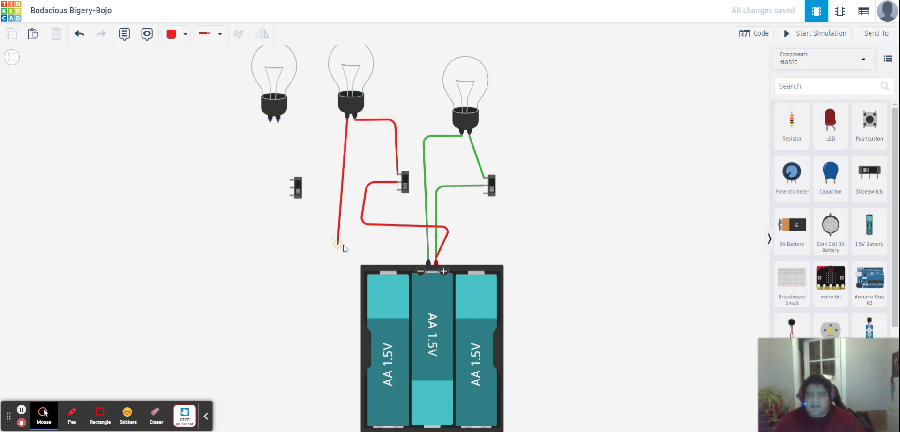
pyautogui.click(348, 243)
pyautogui.click(429, 258)
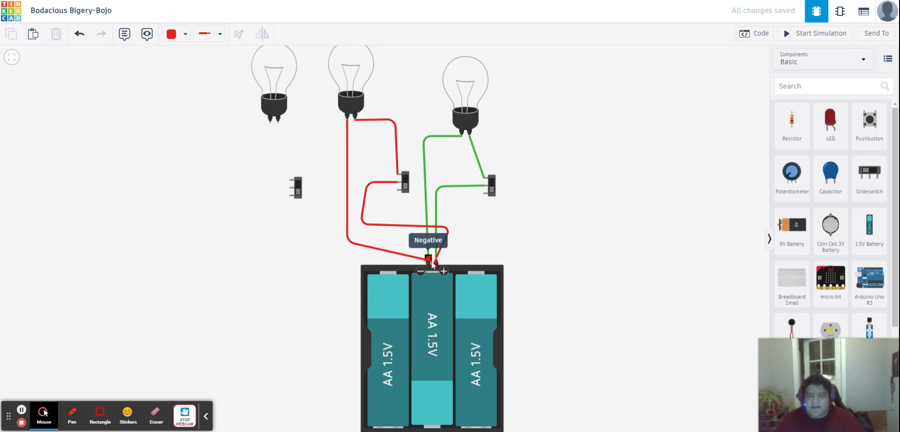
pyautogui.click(335, 135)
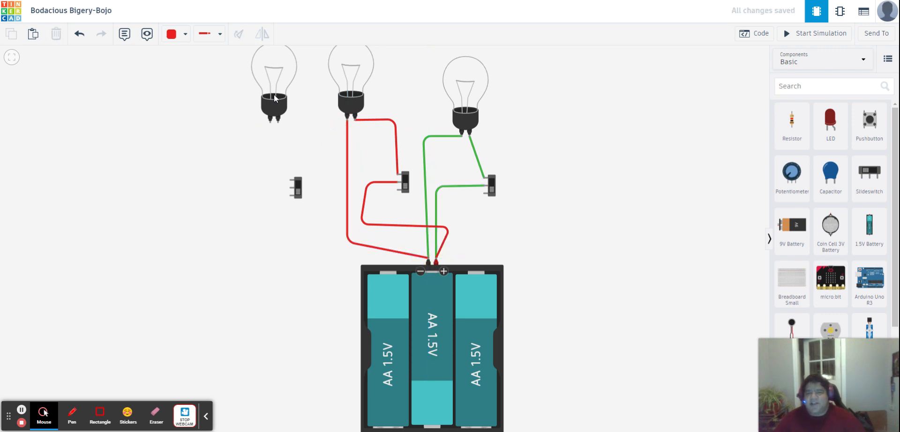
# - Lower the leftmost bulb slightly, then wire it to Terminal 1 of its slideswitch and to the battery pack's negative terminal
pyautogui.moveTo(275, 99); pyautogui.dragTo(273, 116)
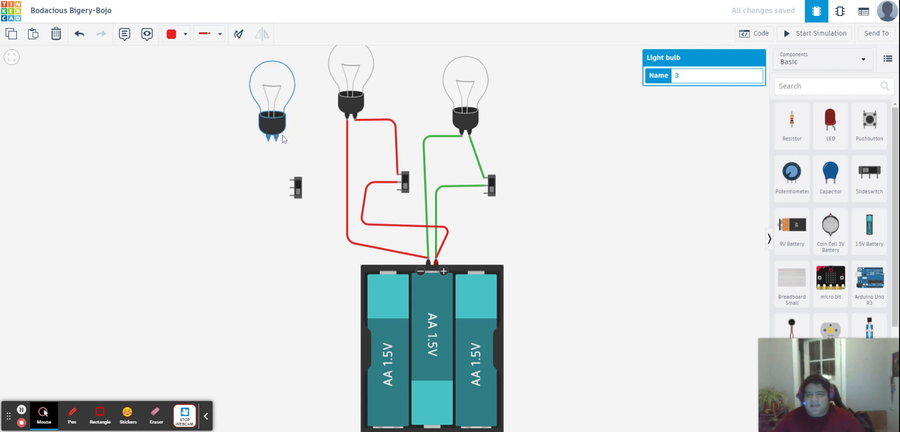
pyautogui.click(276, 139)
pyautogui.click(291, 179)
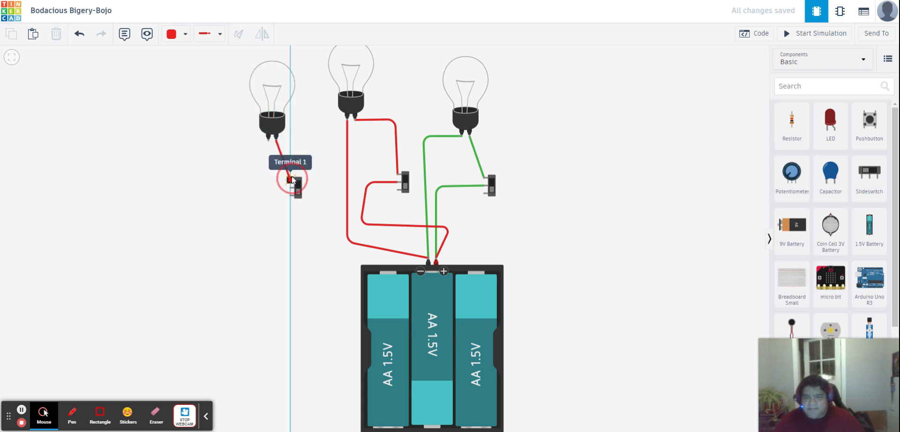
pyautogui.click(269, 137)
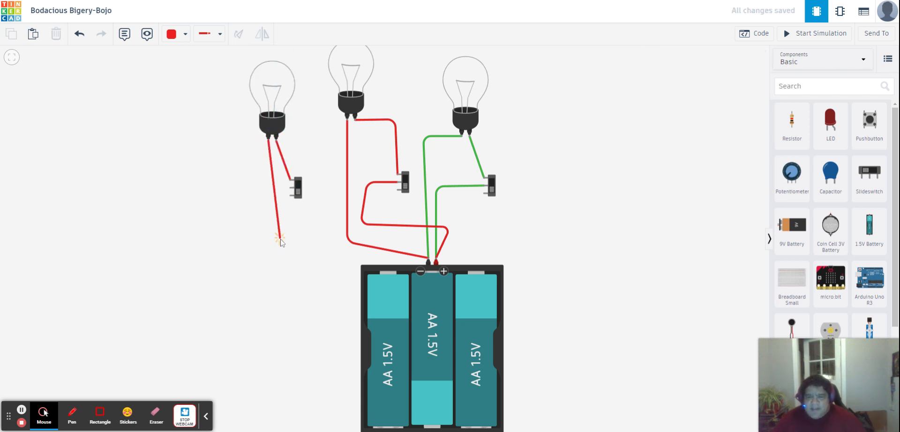
pyautogui.click(280, 241)
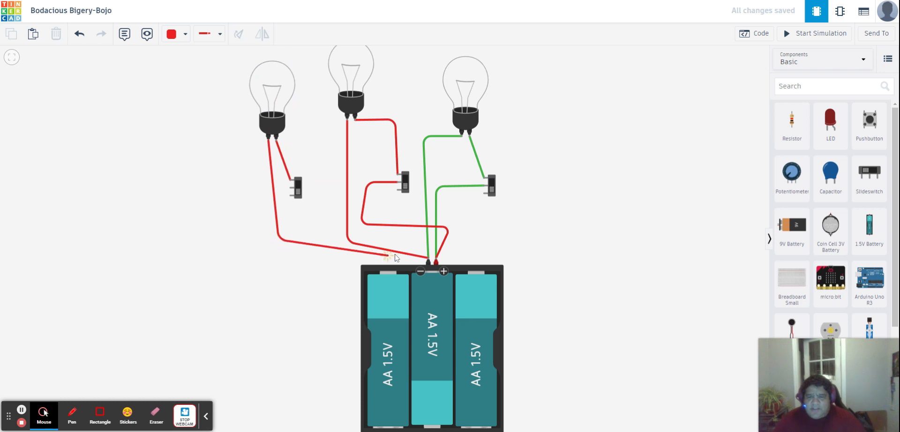
pyautogui.click(428, 258)
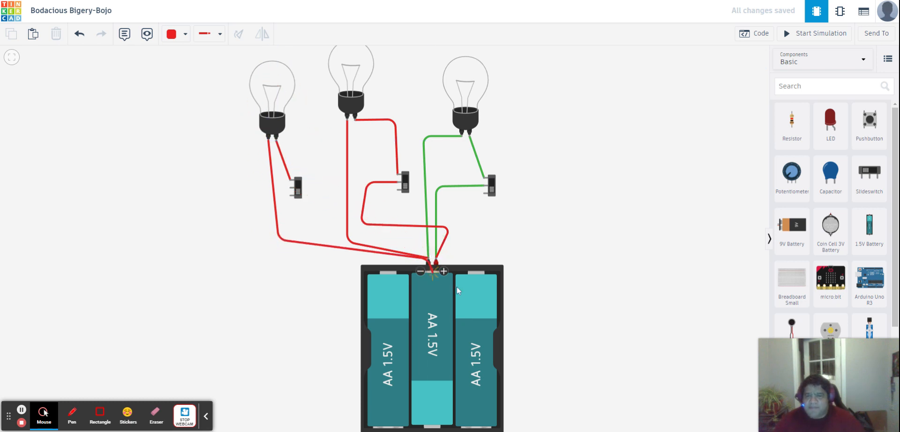
# - Complete the leftmost bulb's wire to the battery pack's negative terminal and recolor that wire blue
pyautogui.click(428, 260)
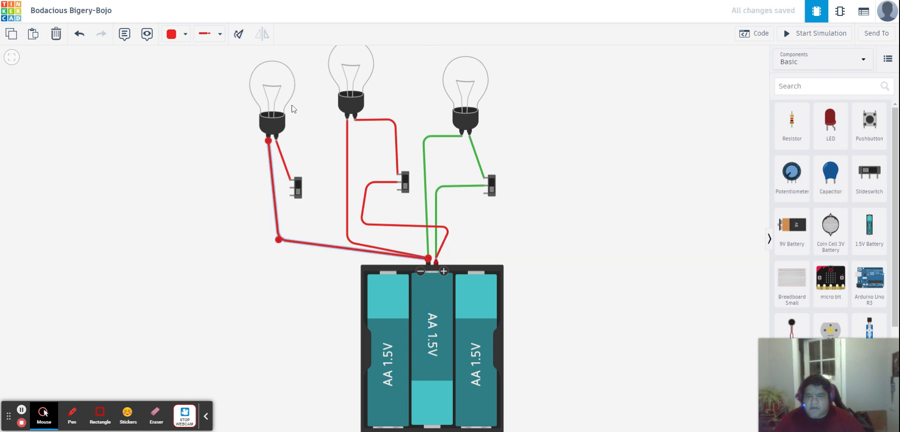
pyautogui.click(180, 36)
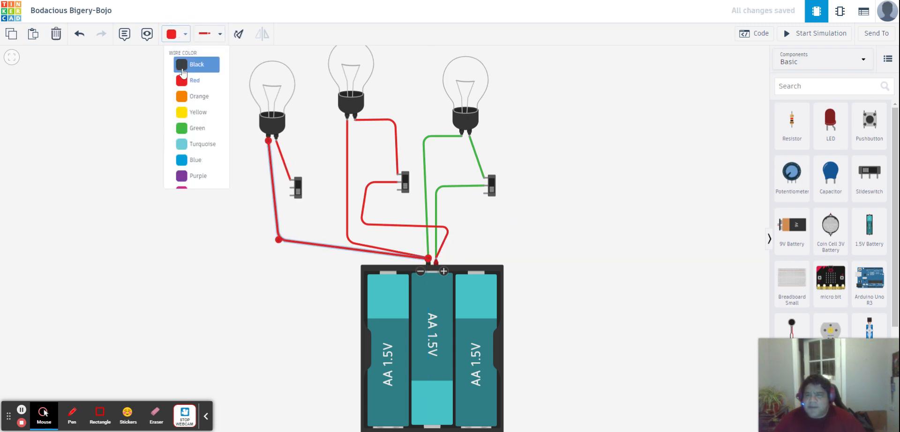
pyautogui.click(192, 155)
# - Recolor the wire between the leftmost bulb and its slideswitch blue, and wire that switch's middle contact to the battery pack's positive terminal
pyautogui.click(287, 167)
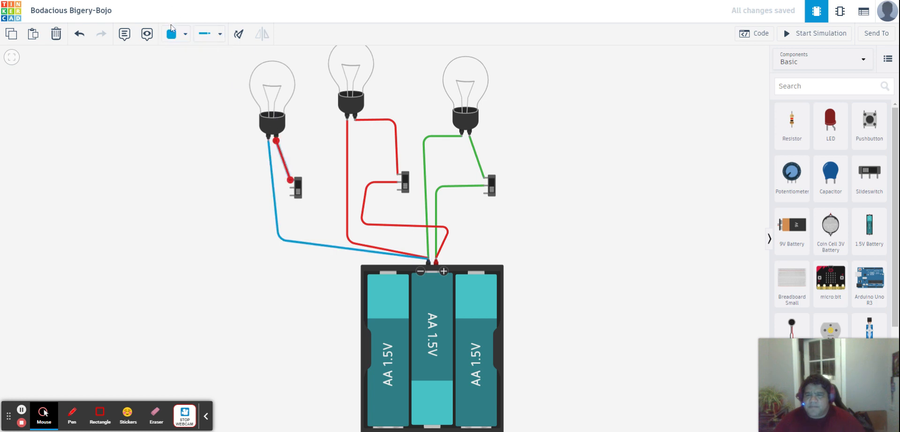
pyautogui.click(172, 34)
pyautogui.click(196, 166)
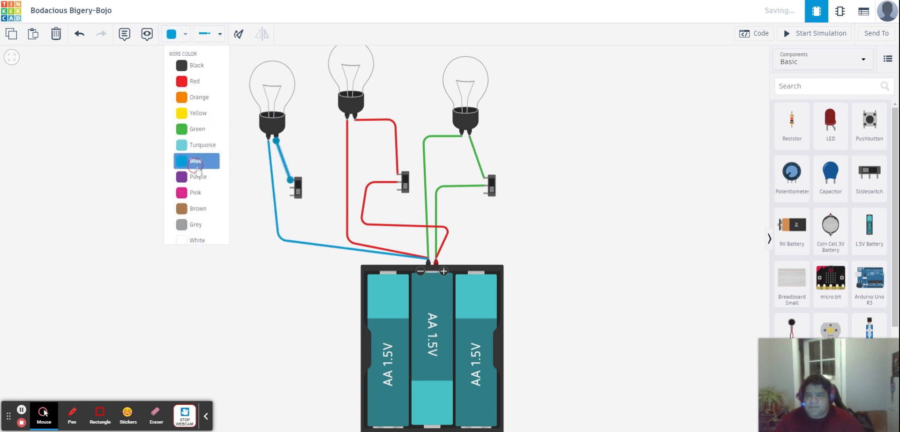
pyautogui.click(292, 188)
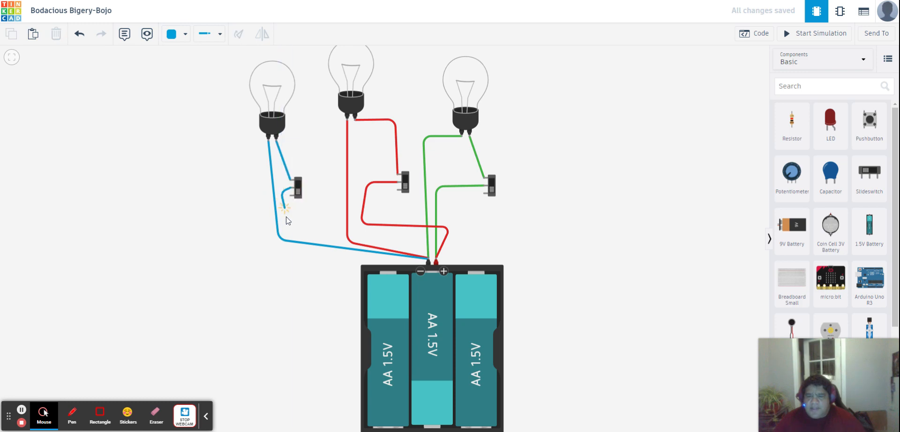
pyautogui.click(437, 262)
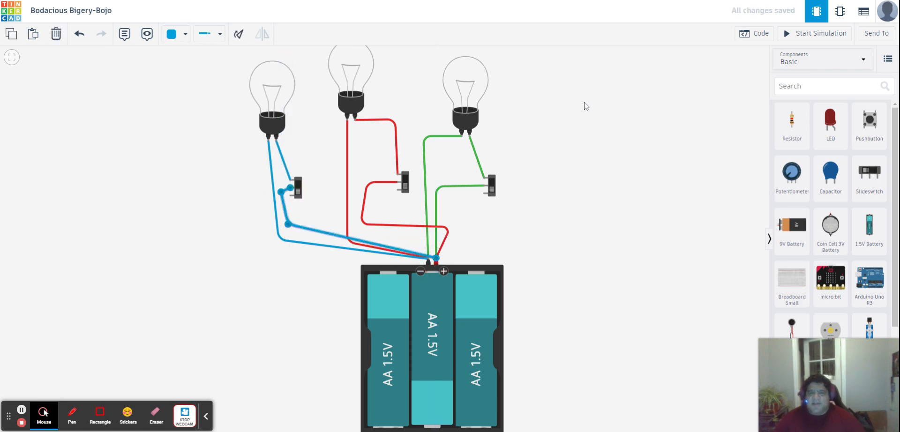
# - Simulate the parallel circuit, toggle each of the three slideswitches on and back off, and stop the simulation
pyautogui.click(816, 33)
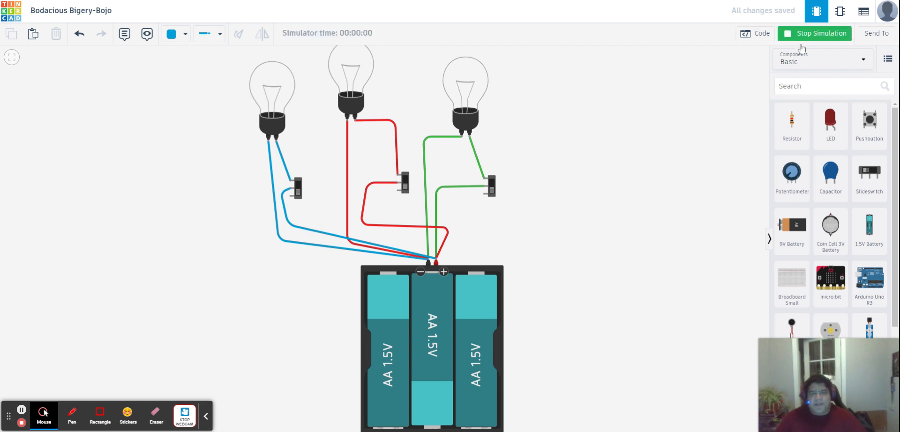
pyautogui.click(492, 188)
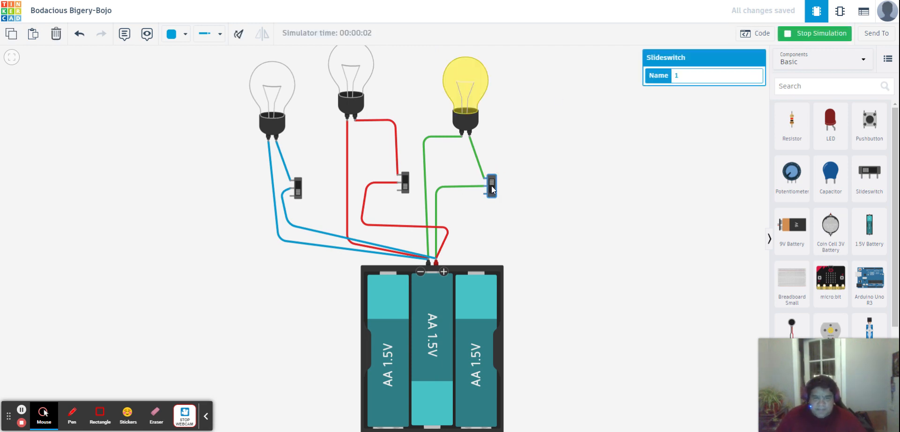
pyautogui.click(405, 188)
pyautogui.click(299, 192)
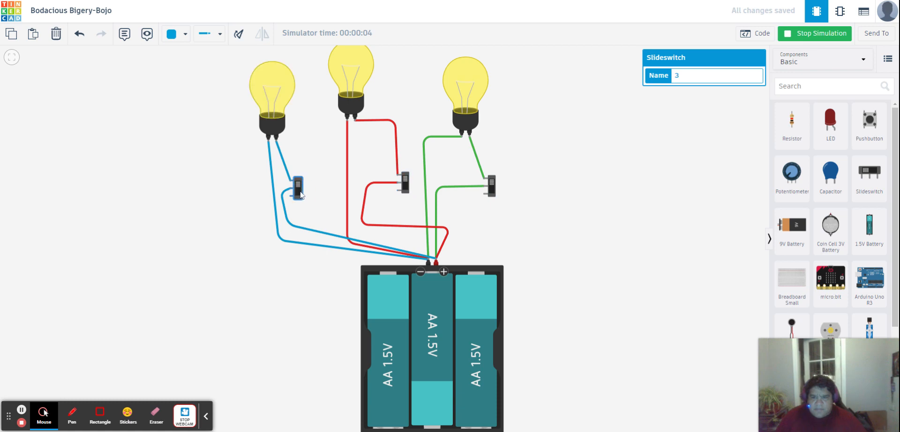
pyautogui.click(406, 186)
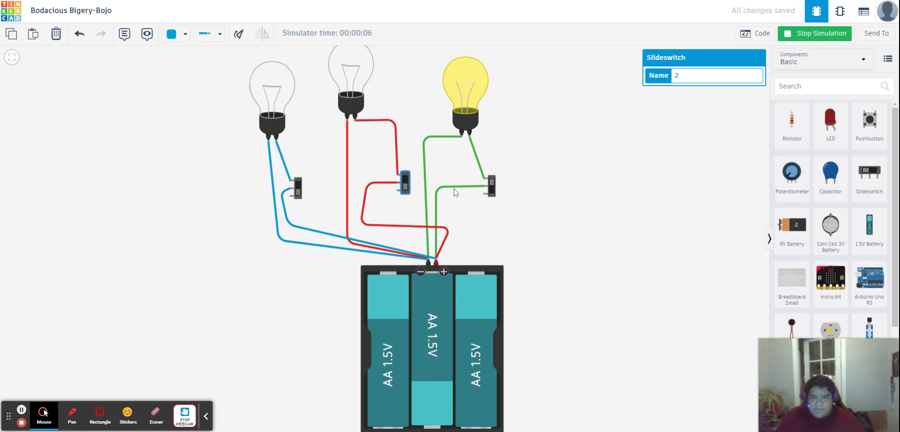
pyautogui.click(491, 191)
pyautogui.click(597, 181)
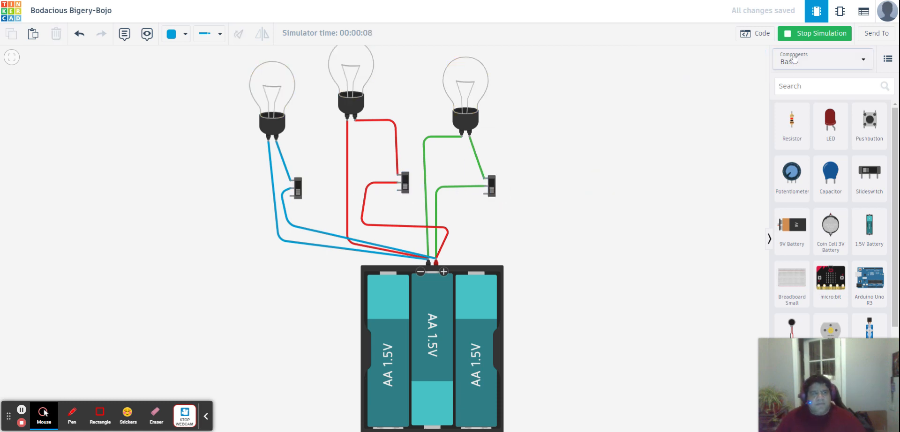
pyautogui.click(805, 37)
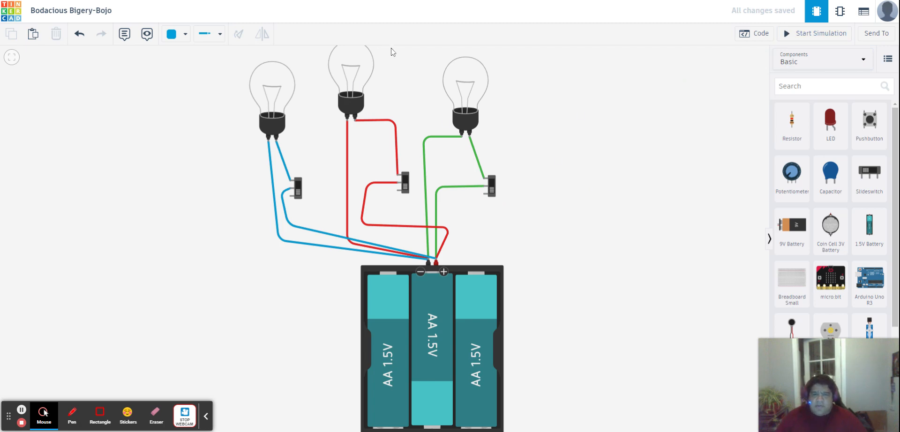
# - Delete the middle and leftmost light bulbs together with their two slideswitches
pyautogui.moveTo(407, 64); pyautogui.dragTo(378, 104)
pyautogui.click(323, 94)
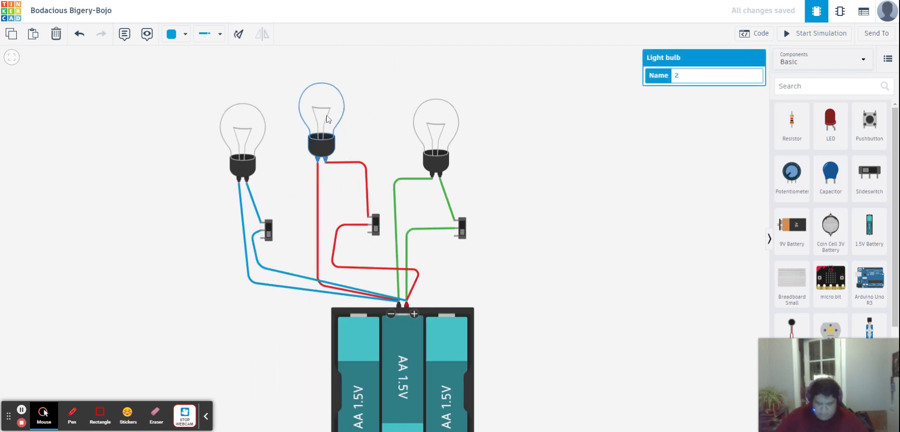
pyautogui.press('Delete')
pyautogui.click(239, 149)
pyautogui.press('Delete')
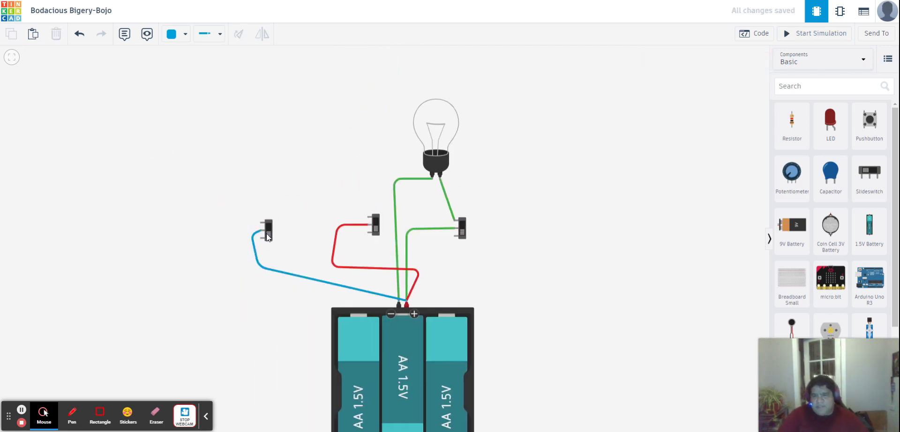
pyautogui.click(269, 236)
pyautogui.press('Delete')
pyautogui.click(375, 225)
pyautogui.press('Delete')
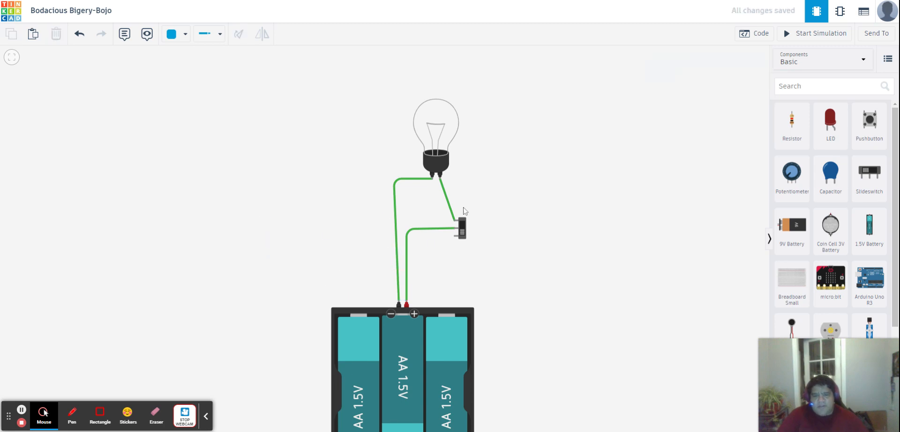
# - Delete the remaining bulb's three green wires and the battery pack, keeping only the bulb and its slideswitch
pyautogui.click(447, 229)
pyautogui.press('Delete')
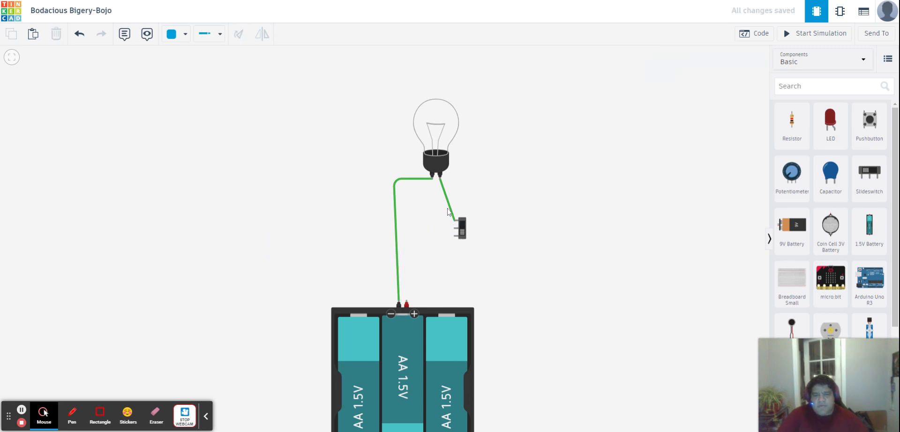
pyautogui.click(413, 179)
pyautogui.press('Delete')
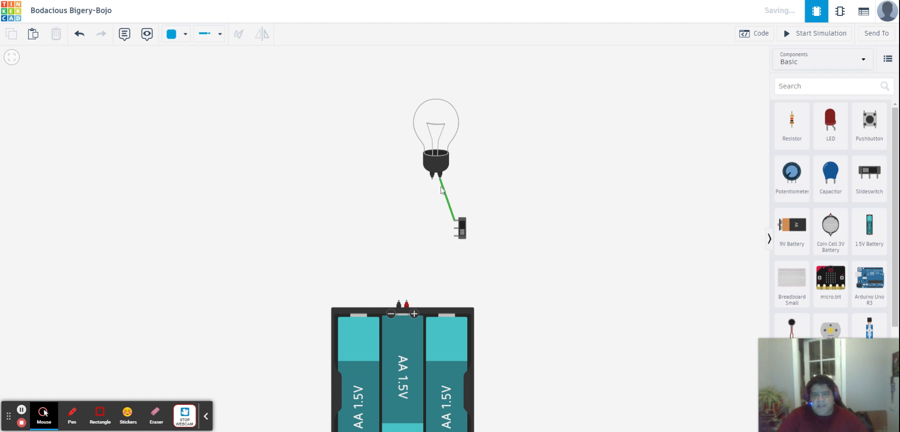
pyautogui.click(440, 185)
pyautogui.press('Delete')
pyautogui.click(445, 314)
pyautogui.press('Delete')
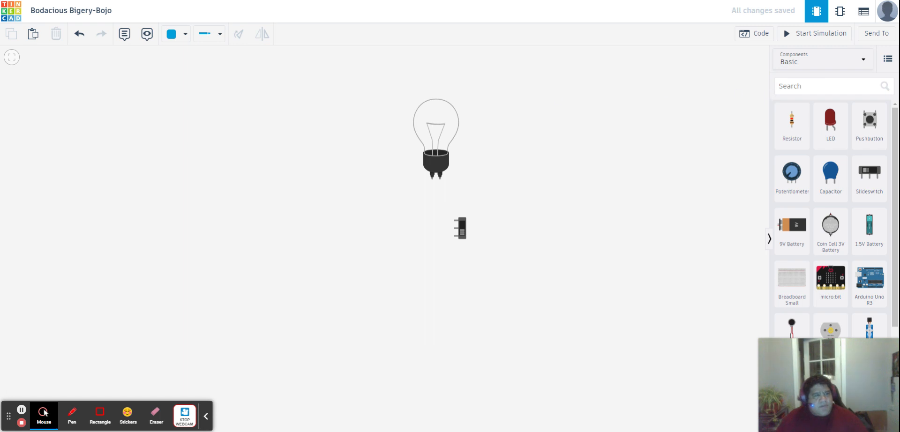
# - Search the components for "lemon", place a Lemon Battery in the workspace, and reposition the bulb and slideswitch above it
pyautogui.click(829, 86)
pyautogui.write('lemon')
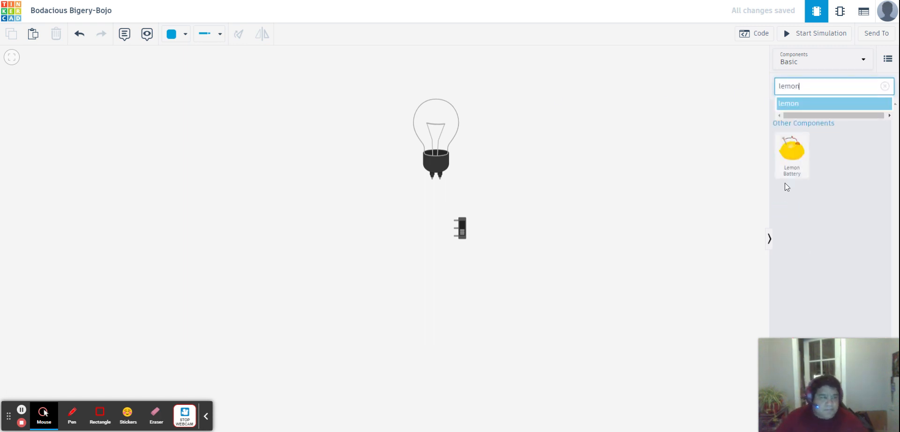
pyautogui.moveTo(788, 171); pyautogui.dragTo(395, 341)
pyautogui.moveTo(429, 153); pyautogui.dragTo(377, 122)
pyautogui.moveTo(460, 227); pyautogui.dragTo(450, 174)
# - Wire the lemon battery's positive terminal to the slideswitch's Common contact with one bend
pyautogui.click(399, 228)
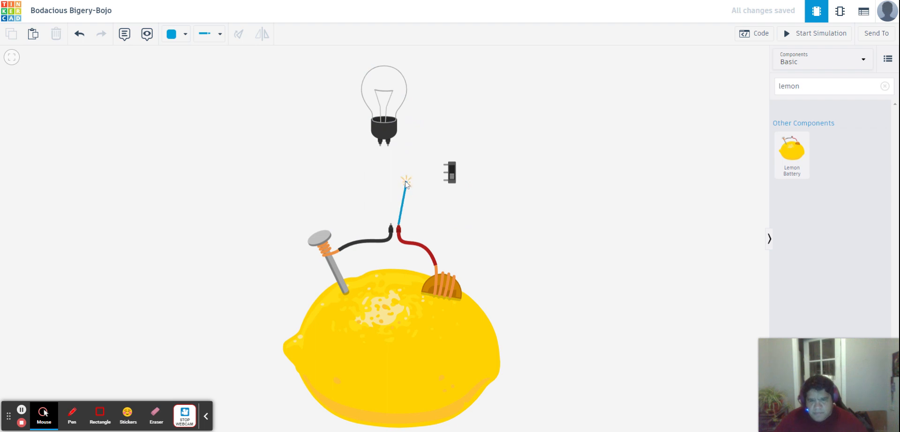
pyautogui.click(405, 175)
pyautogui.click(444, 166)
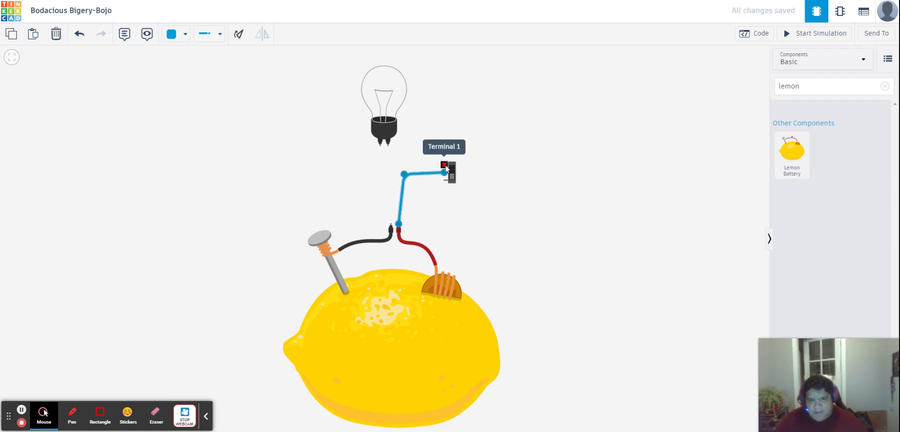
# - Wire the slideswitch's Terminal 1 to the bulb's right terminal, and the bulb's left terminal to the lemon battery's negative terminal
pyautogui.click(444, 165)
pyautogui.click(394, 165)
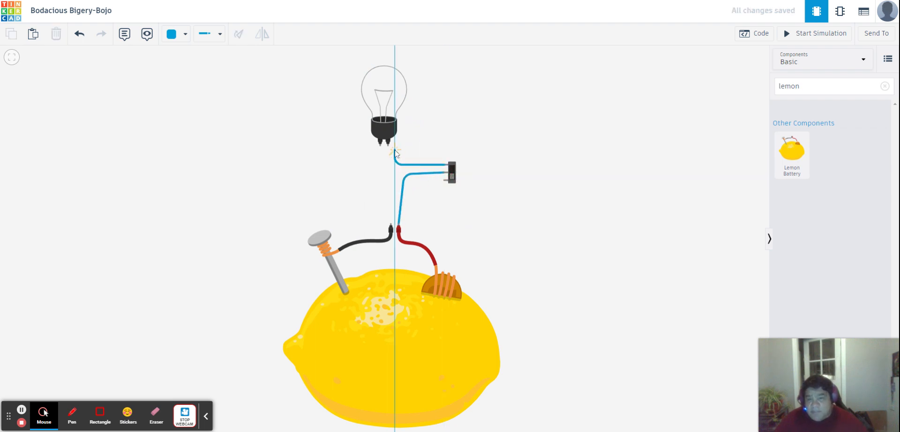
pyautogui.click(392, 149)
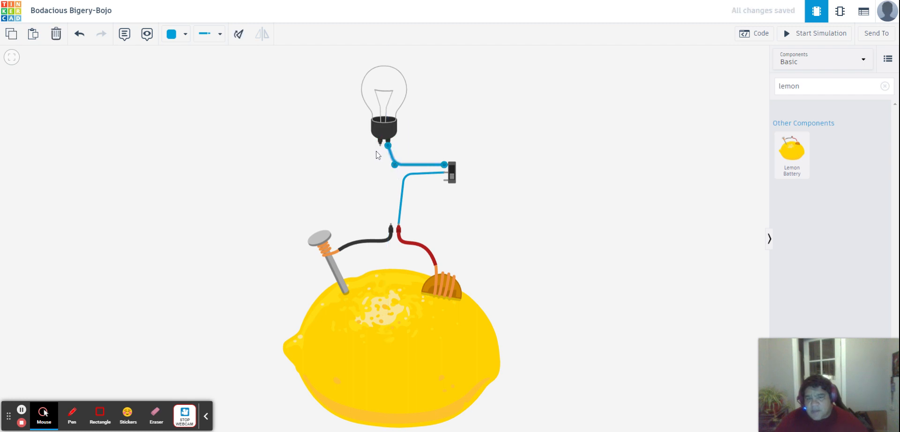
pyautogui.click(380, 144)
pyautogui.click(391, 225)
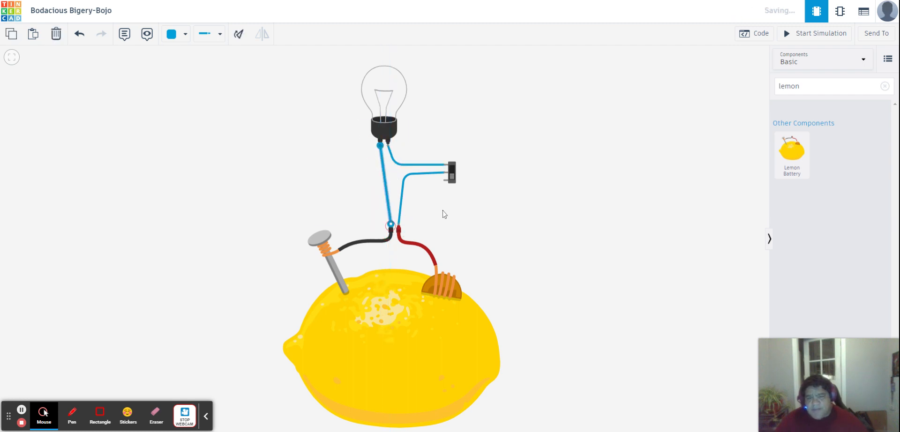
# - Simulate the single-lemon circuit with the slideswitch toggled, and stop the simulation
pyautogui.click(803, 40)
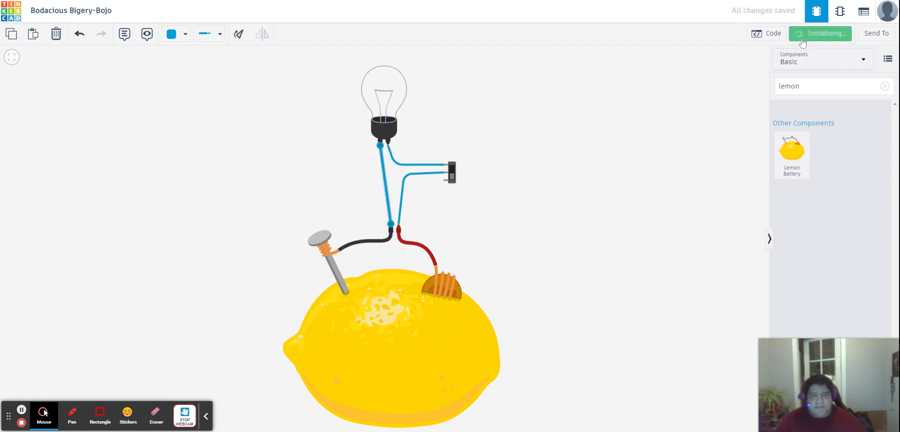
pyautogui.click(453, 177)
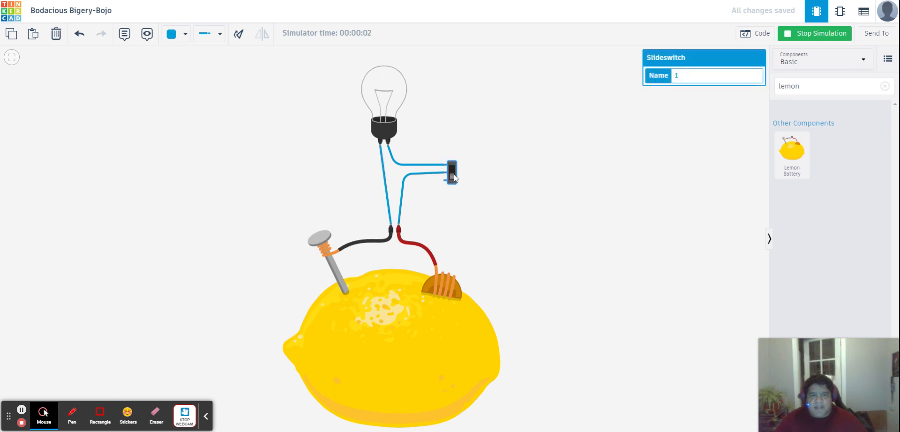
pyautogui.click(806, 38)
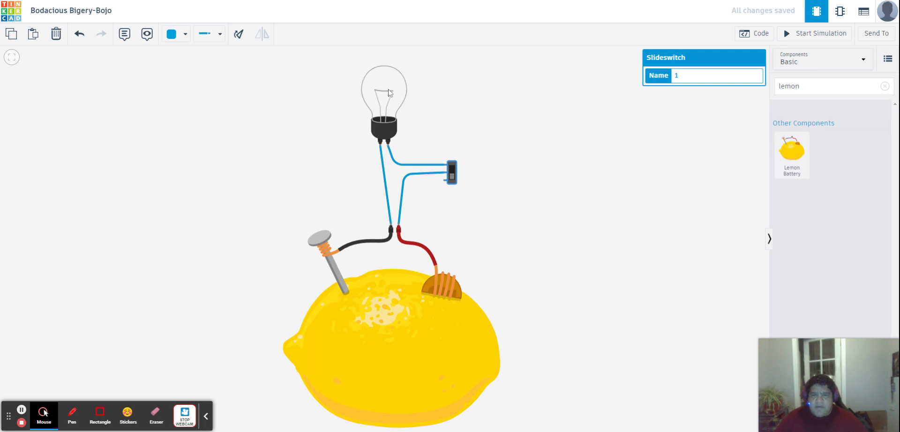
# - Delete the two wires linking the lemon battery to the bulb and the slideswitch
pyautogui.click(382, 176)
pyautogui.press('Delete')
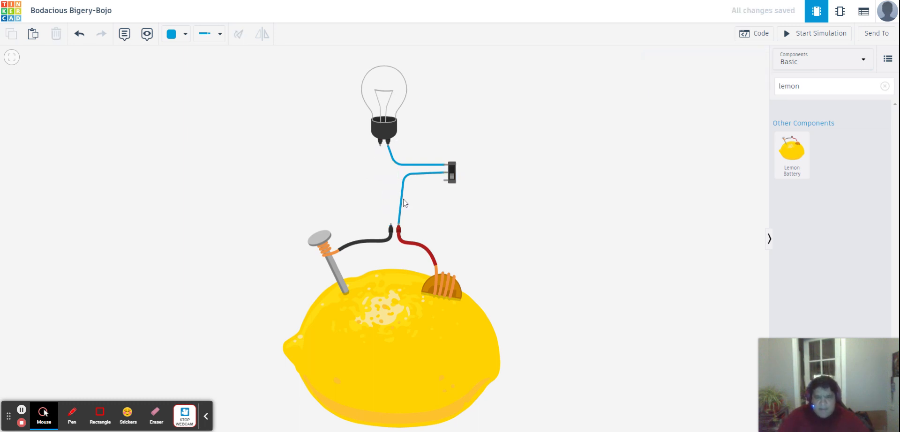
pyautogui.click(402, 198)
pyautogui.press('Delete')
# - Add two more Lemon Batteries and arrange all three in an overlapping row below the bulb
pyautogui.moveTo(436, 281); pyautogui.dragTo(550, 290)
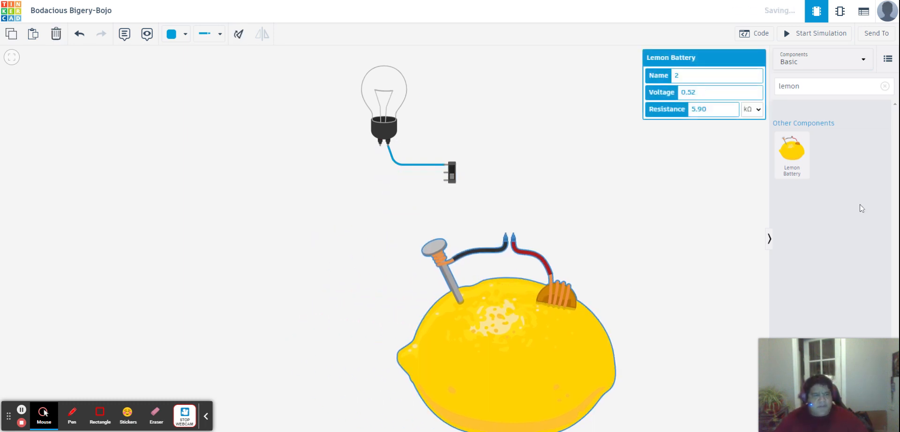
pyautogui.moveTo(794, 159); pyautogui.dragTo(273, 344)
pyautogui.moveTo(792, 157); pyautogui.dragTo(708, 309)
pyautogui.moveTo(462, 341); pyautogui.dragTo(386, 346)
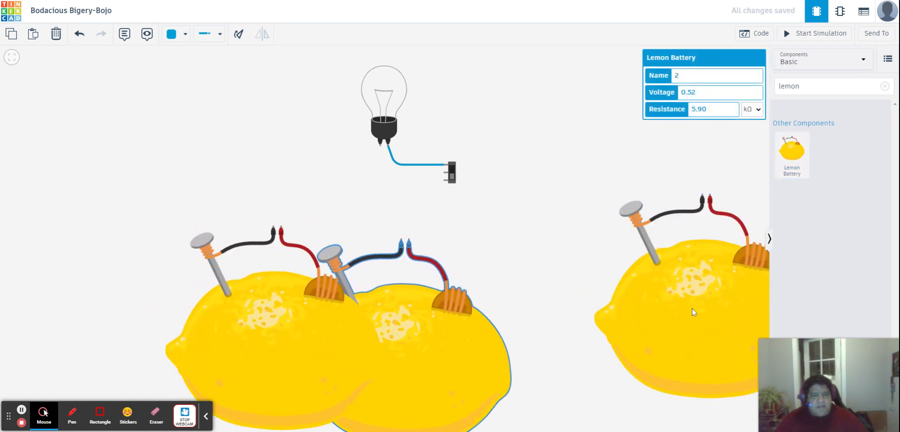
pyautogui.moveTo(692, 308); pyautogui.dragTo(523, 358)
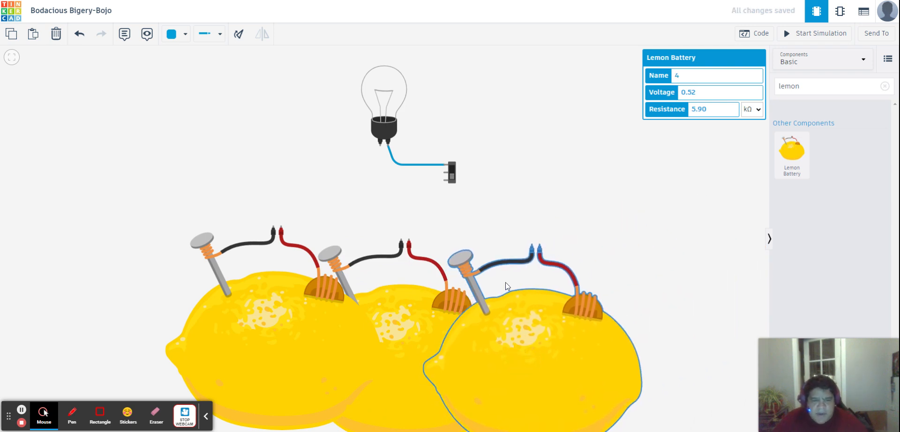
# - Wire the three lemon batteries in series, negative to positive, and connect the leftmost battery's negative terminal to the bulb's free terminal
pyautogui.click(532, 248)
pyautogui.click(416, 241)
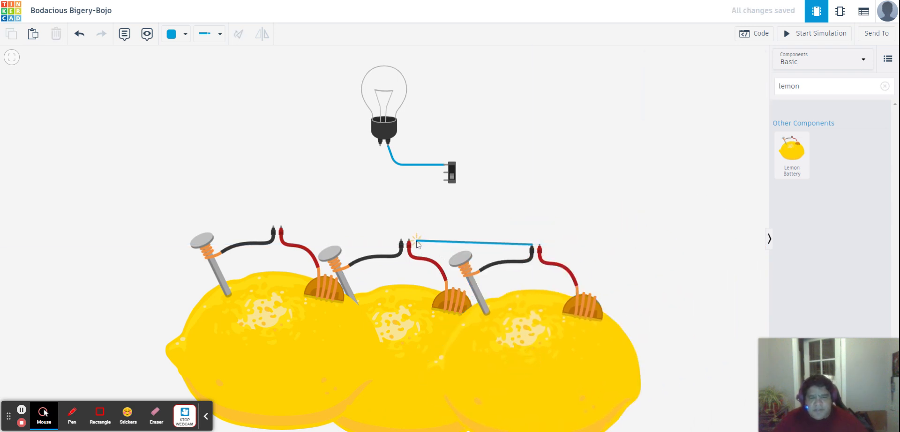
pyautogui.click(401, 242)
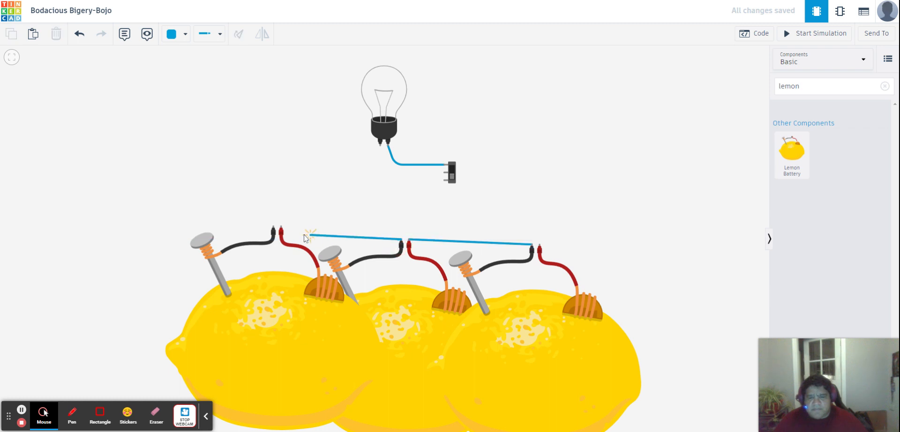
pyautogui.click(281, 229)
pyautogui.click(274, 229)
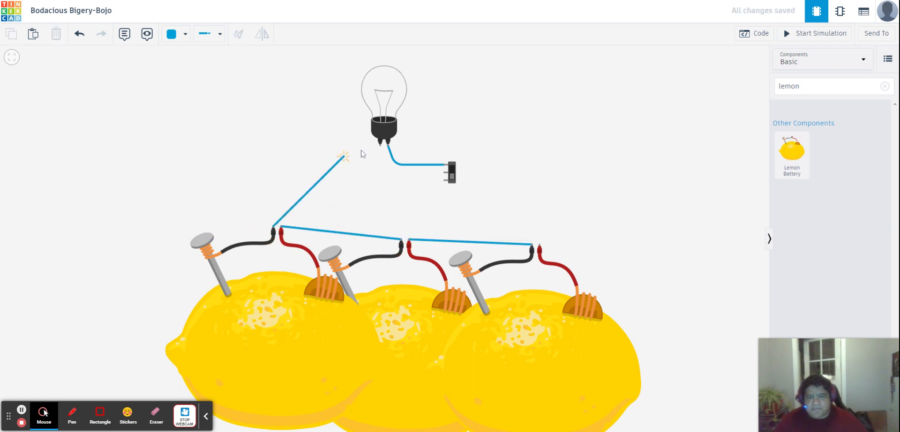
pyautogui.click(380, 145)
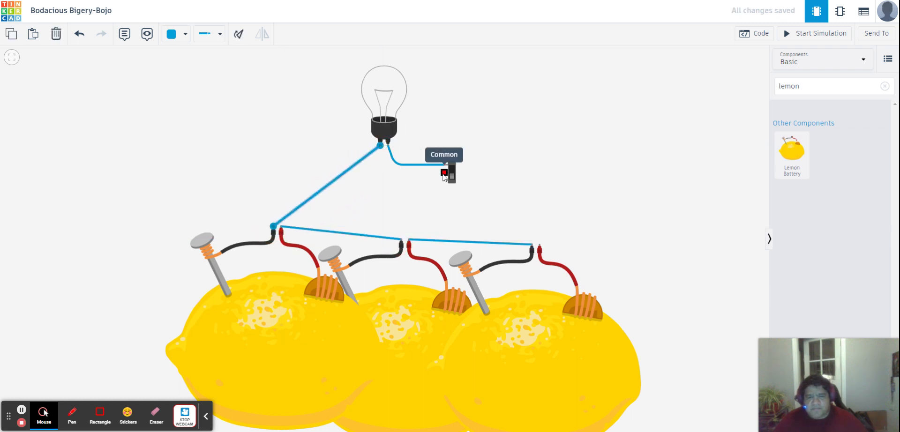
# - Wire the slideswitch's Common terminal to the rightmost lemon battery's positive terminal, and run the simulation while operating the switch
pyautogui.click(444, 173)
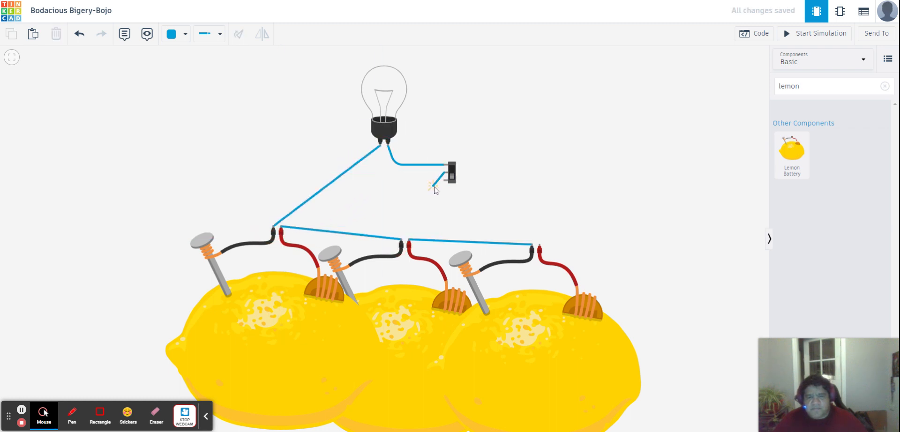
pyautogui.click(541, 244)
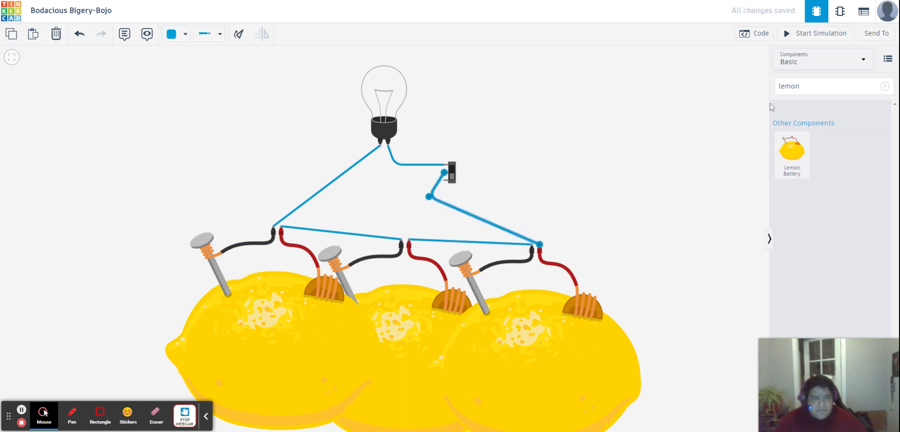
pyautogui.click(791, 33)
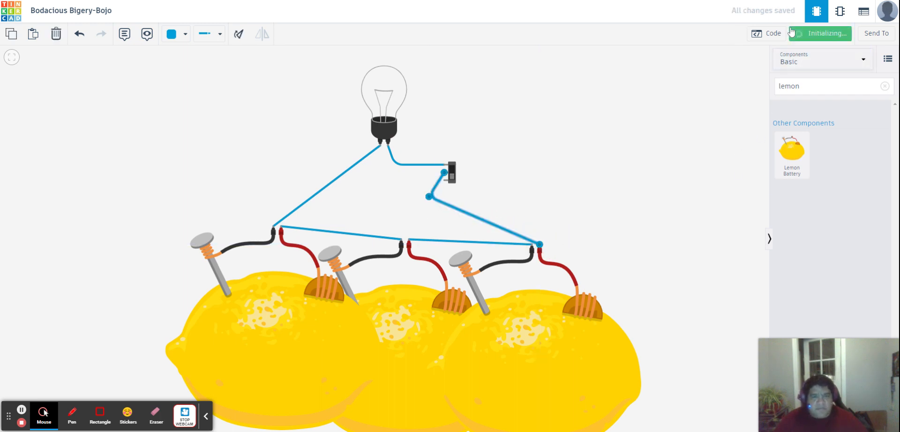
pyautogui.click(452, 178)
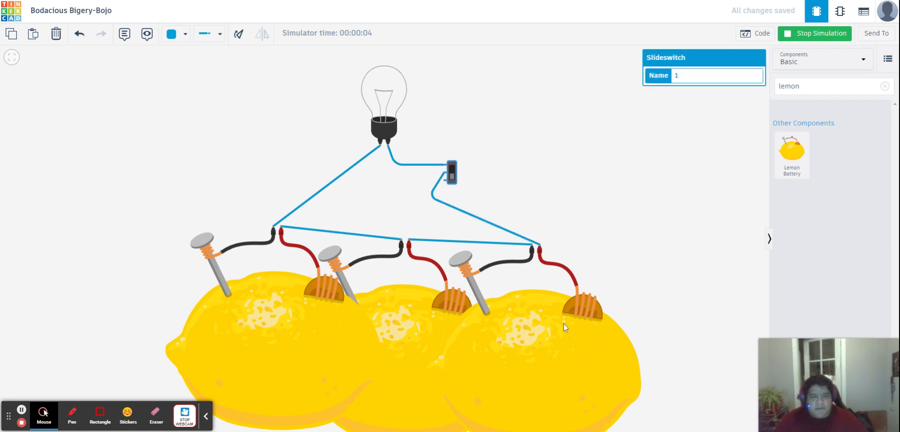
pyautogui.click(614, 356)
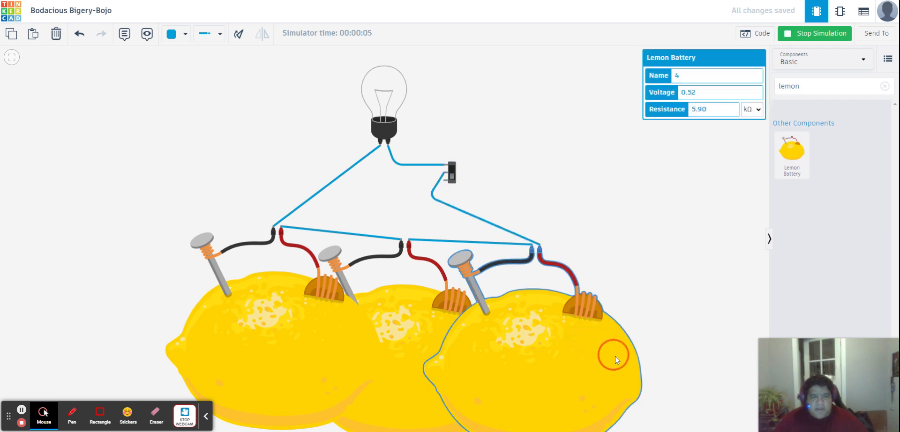
pyautogui.click(794, 34)
# - Spread the three lemon batteries apart, shifting the two right ones down and the leftmost one further left
pyautogui.moveTo(595, 325); pyautogui.dragTo(656, 362)
pyautogui.moveTo(421, 322); pyautogui.dragTo(430, 349)
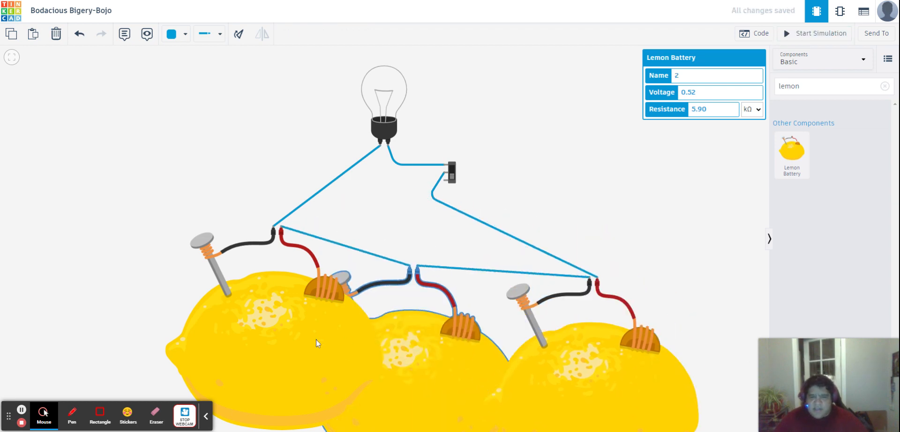
pyautogui.moveTo(314, 342); pyautogui.dragTo(209, 336)
# - Delete the wire from the slideswitch to the rightmost lemon and the two wires linking the lemons in series
pyautogui.click(565, 256)
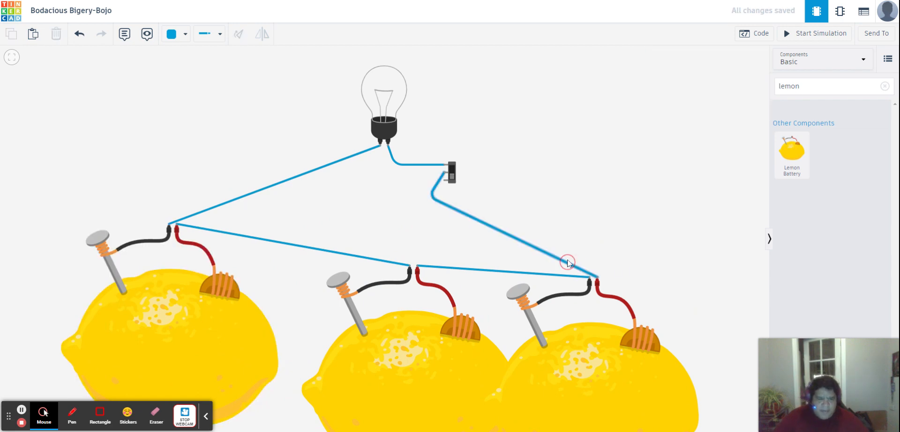
pyautogui.click(553, 257)
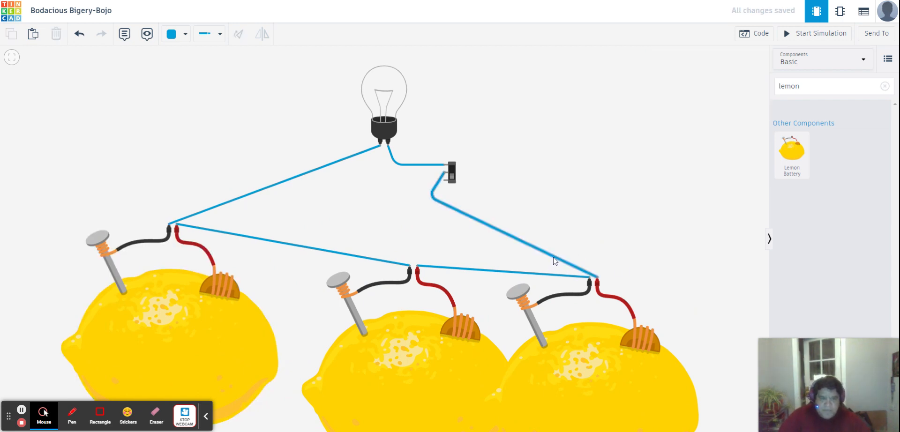
pyautogui.press('Delete')
pyautogui.click(546, 279)
pyautogui.click(387, 262)
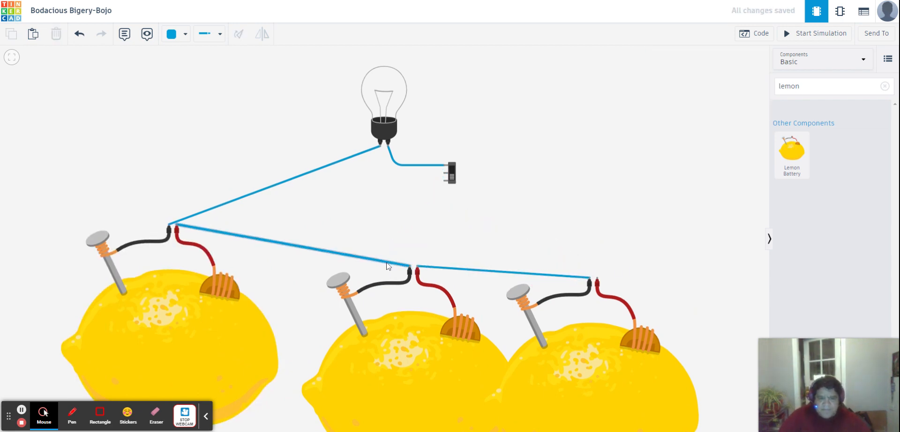
pyautogui.press('Delete')
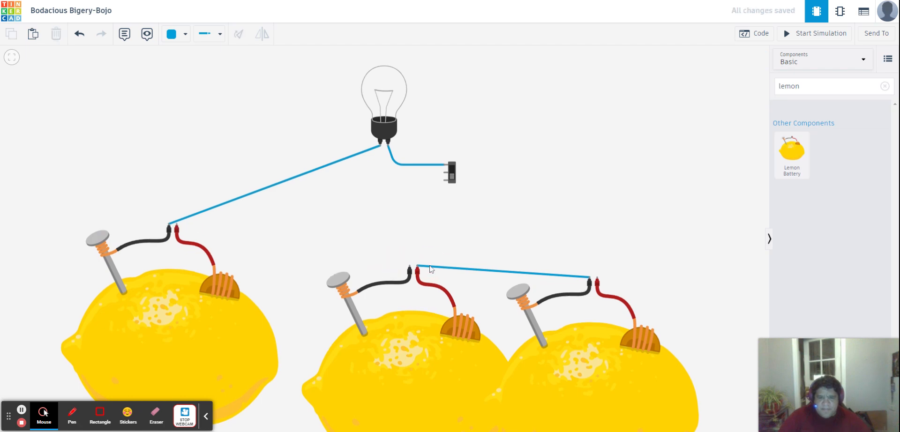
pyautogui.click(428, 267)
pyautogui.press('Delete')
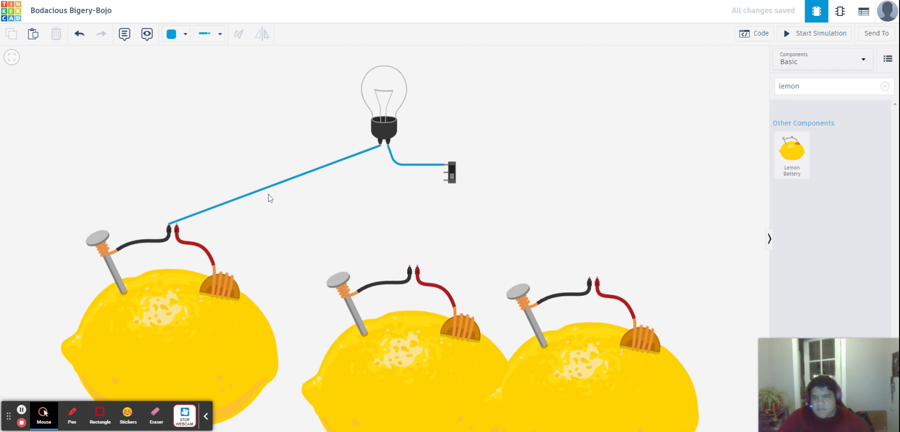
# - Wire the negative terminals of the middle and rightmost lemon batteries to the bulb's left terminal
pyautogui.click(409, 266)
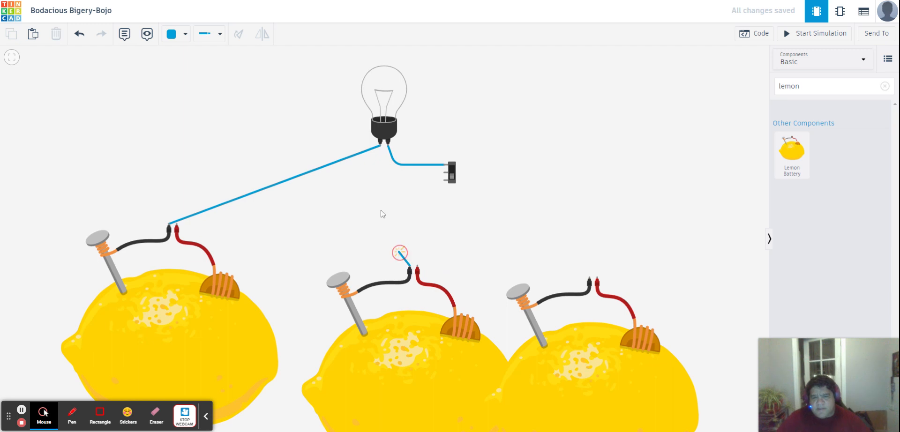
pyautogui.click(381, 146)
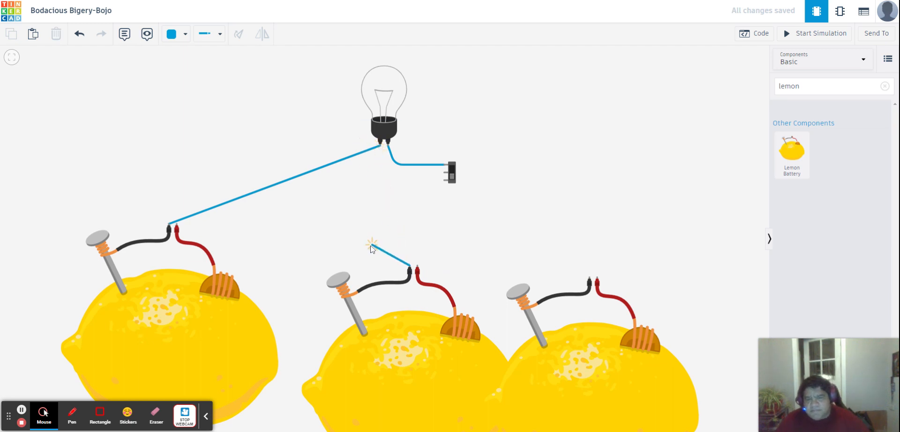
pyautogui.click(370, 245)
pyautogui.click(380, 146)
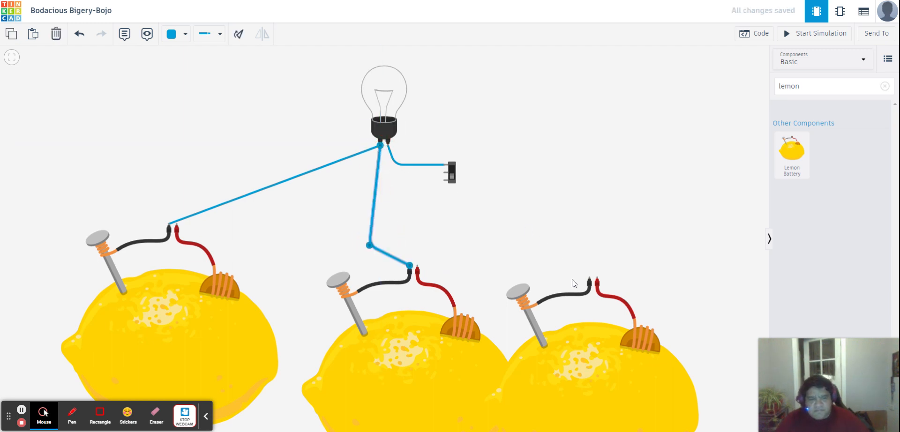
pyautogui.click(589, 281)
pyautogui.click(392, 228)
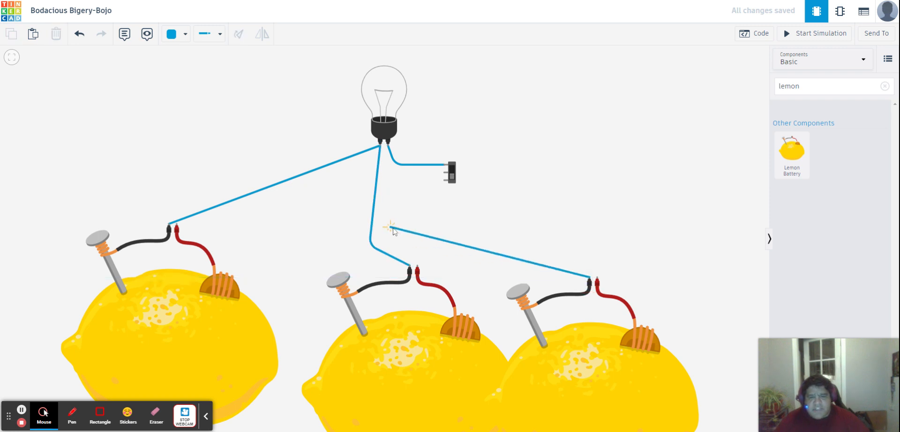
pyautogui.click(380, 146)
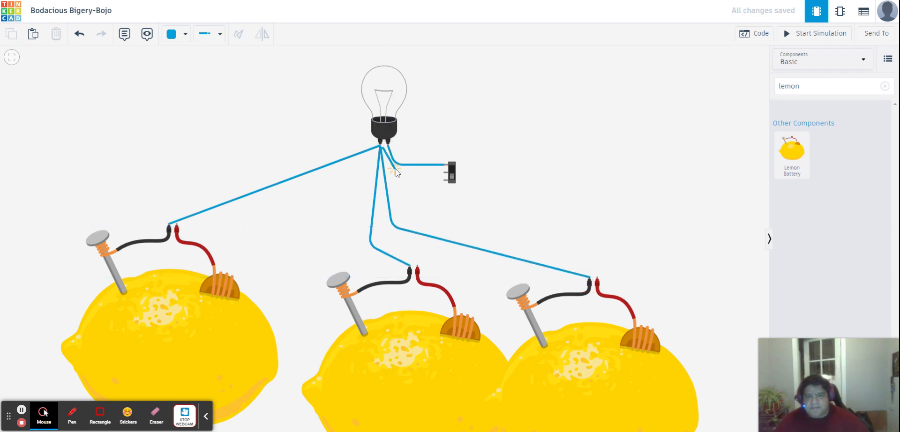
pyautogui.click(380, 145)
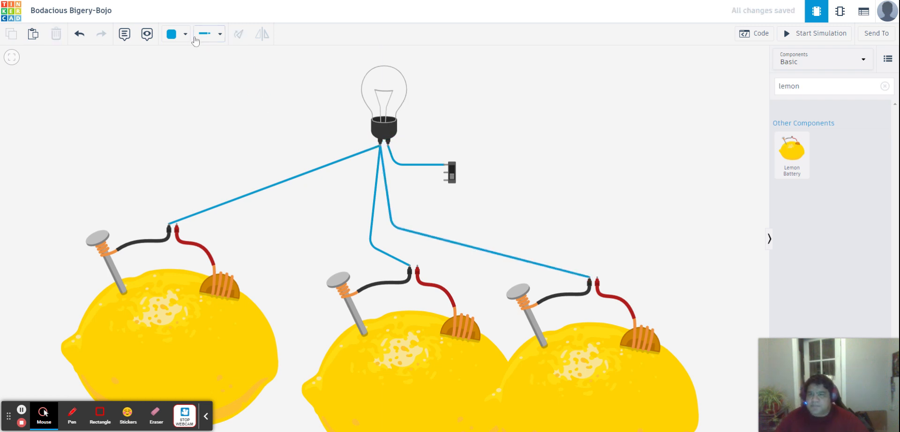
# - Set the wire color to orange and wire the slideswitch's Common terminal to the rightmost lemon's positive terminal
pyautogui.click(175, 33)
pyautogui.click(194, 98)
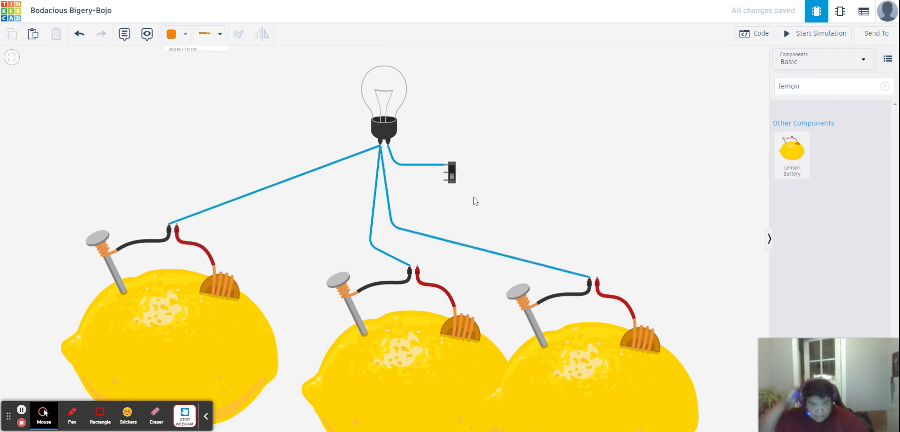
pyautogui.click(445, 180)
pyautogui.click(429, 177)
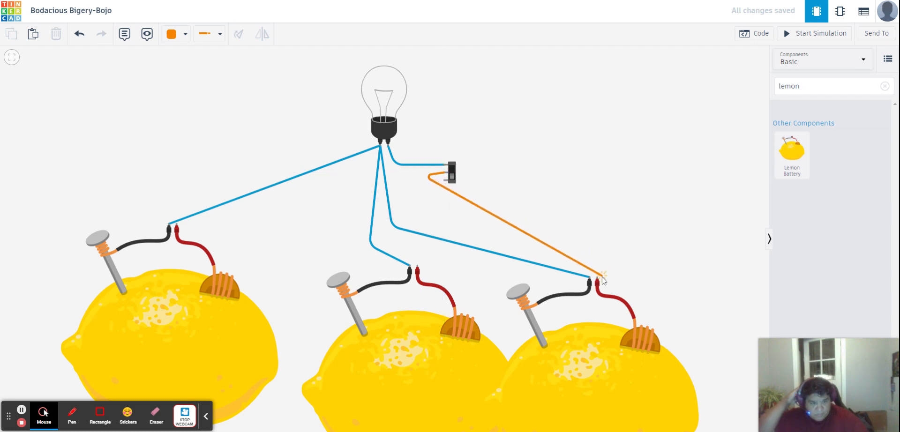
pyautogui.click(596, 278)
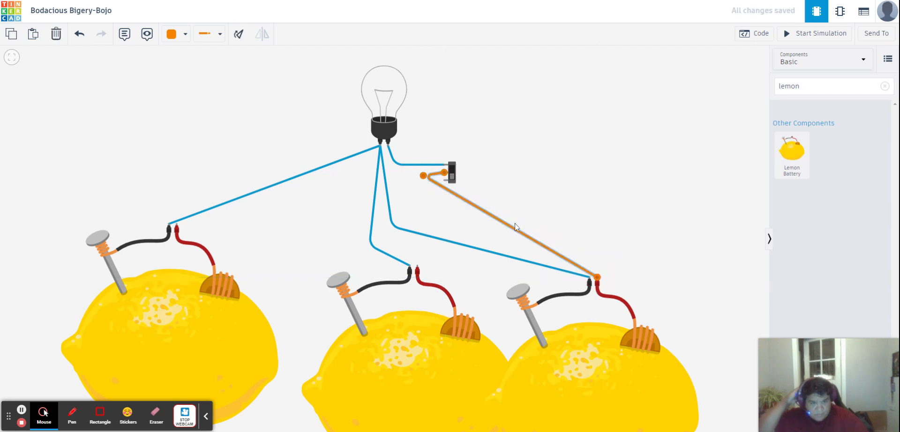
pyautogui.click(479, 193)
# - Connect the positive terminals of the middle and leftmost lemons to the slideswitch's Common terminal with orange wires
pyautogui.click(417, 271)
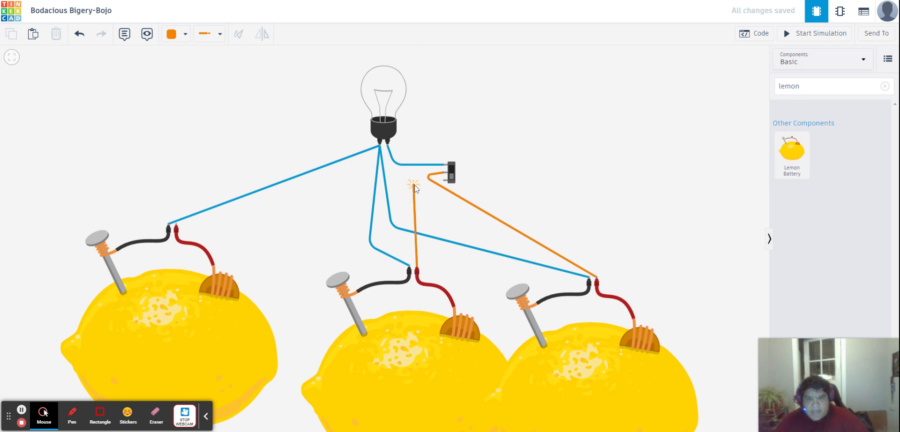
pyautogui.click(445, 176)
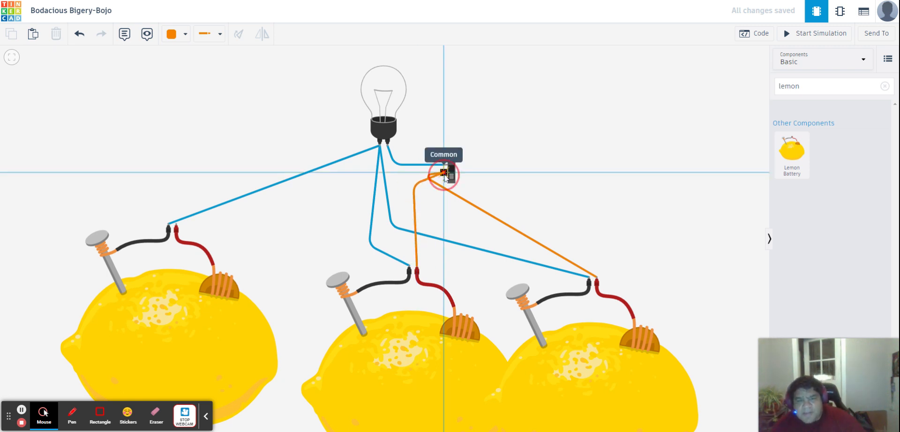
pyautogui.click(176, 229)
pyautogui.click(445, 176)
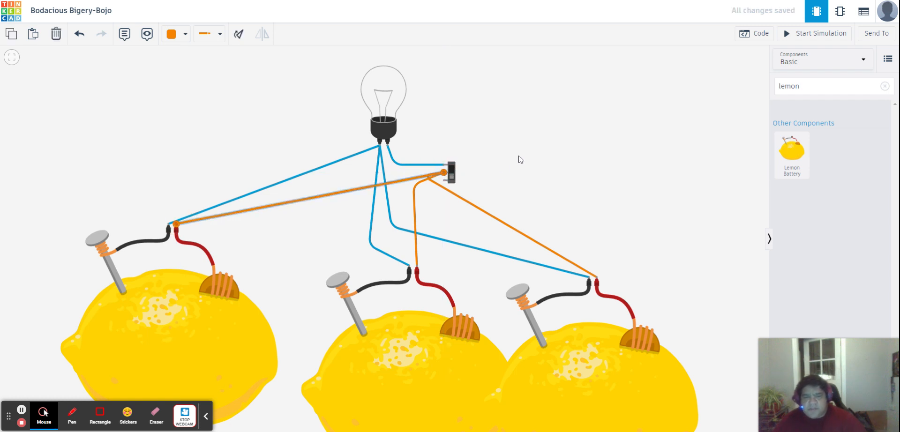
# - Simulate the parallel lemon circuit, toggle the slideswitch on and off to test the bulb, and stop the simulation
pyautogui.click(805, 35)
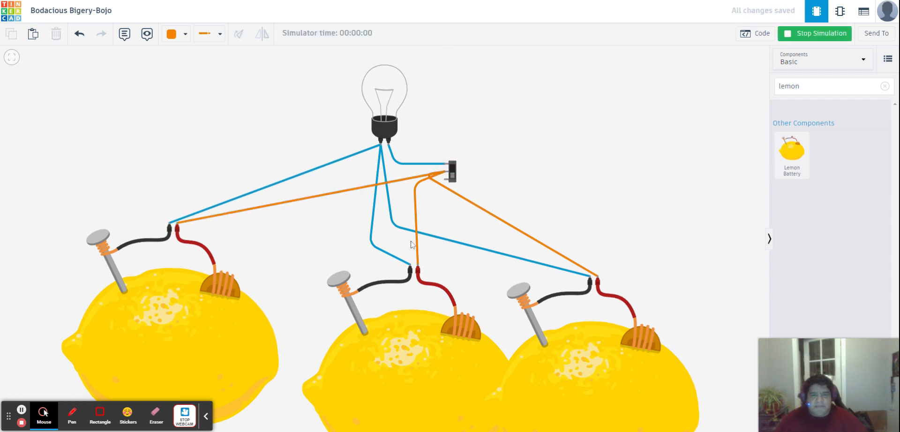
pyautogui.click(451, 173)
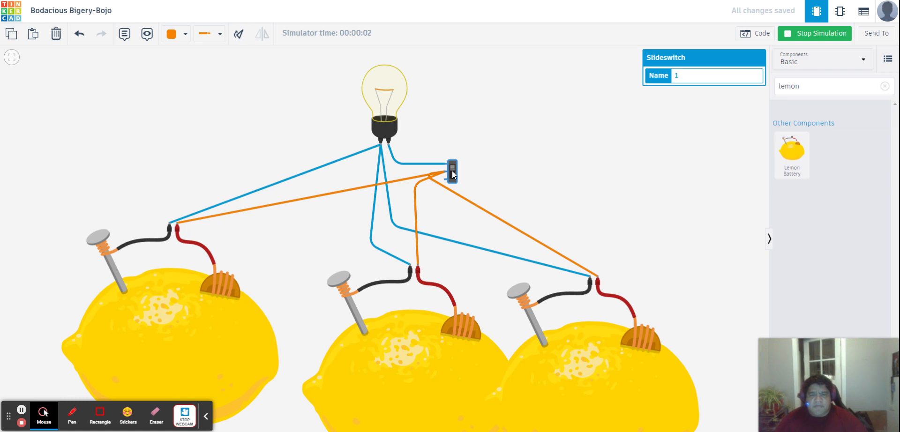
pyautogui.click(452, 173)
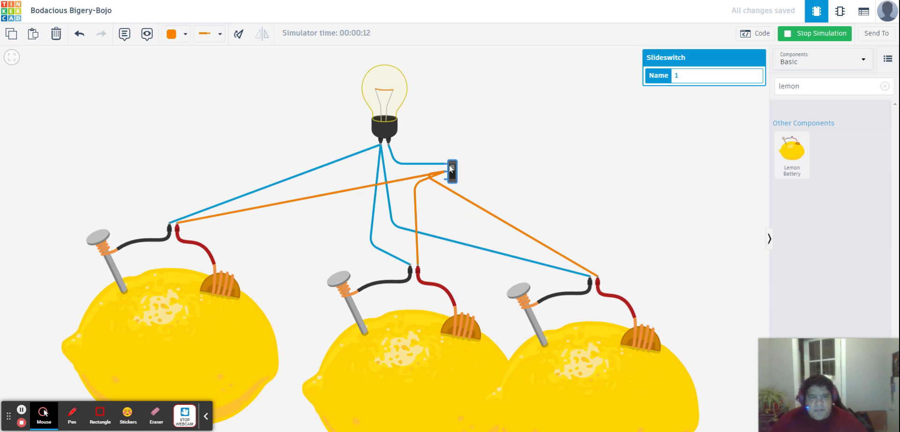
pyautogui.click(449, 165)
pyautogui.click(826, 37)
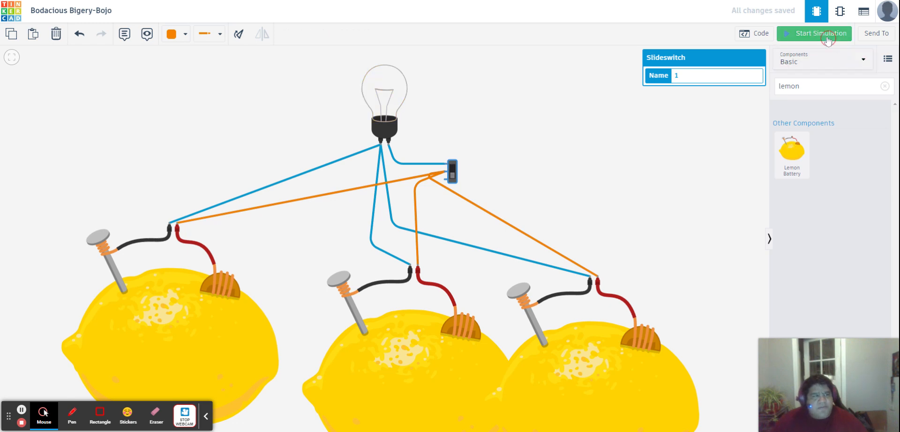
# - Delete all three lemon batteries, keeping the bulb wired to the slideswitch
pyautogui.click(575, 340)
pyautogui.press('Delete')
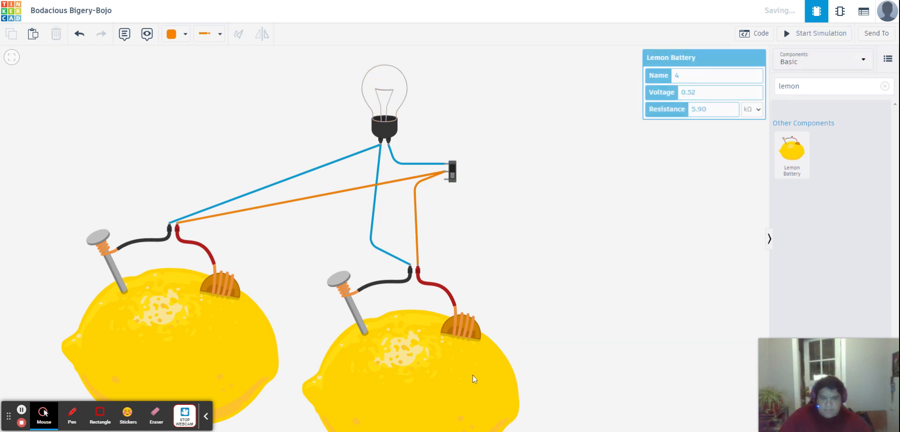
pyautogui.click(471, 374)
pyautogui.press('Delete')
pyautogui.click(252, 294)
pyautogui.press('Delete')
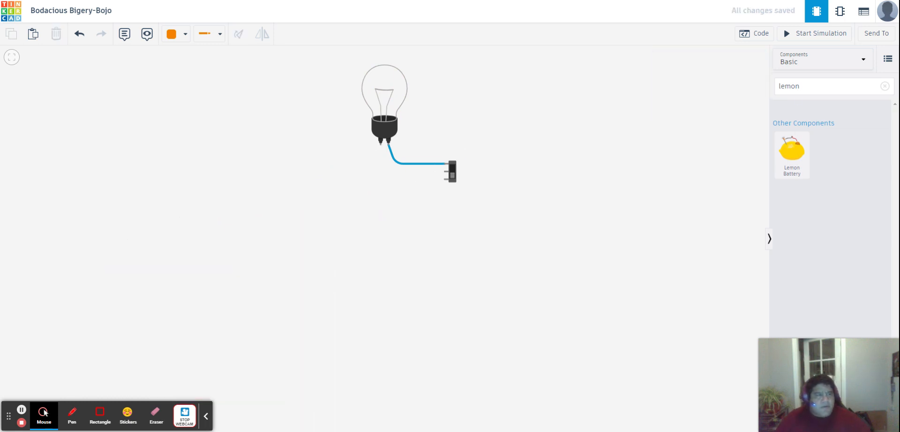
# - Search the components for "potat" and place a Potato Battery below the bulb
pyautogui.moveTo(806, 85); pyautogui.dragTo(760, 84)
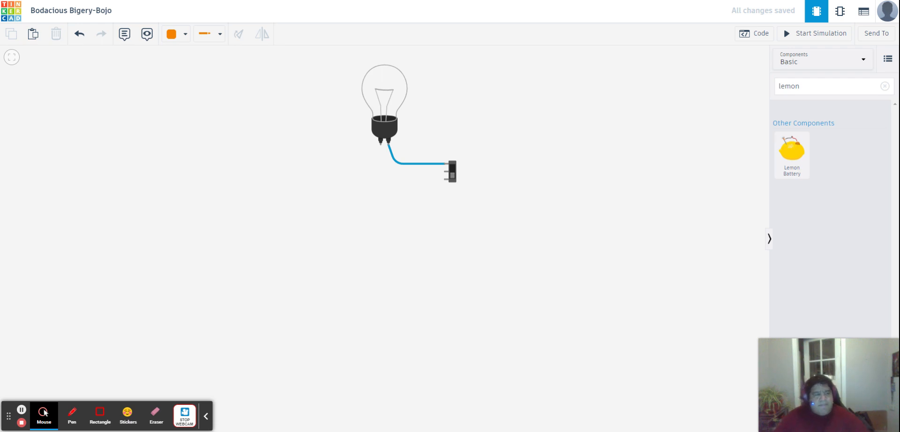
pyautogui.click(813, 86)
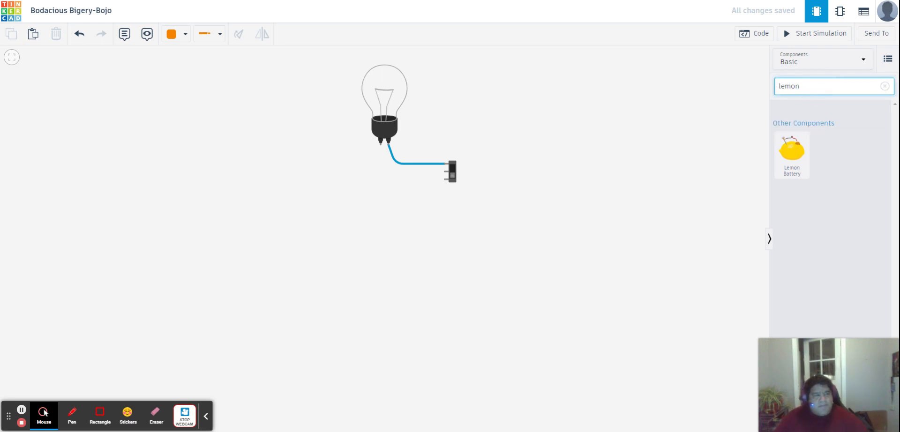
pyautogui.press('BackSpace')
pyautogui.press('BackSpace')
pyautogui.press('BackSpace')
pyautogui.press('BackSpace')
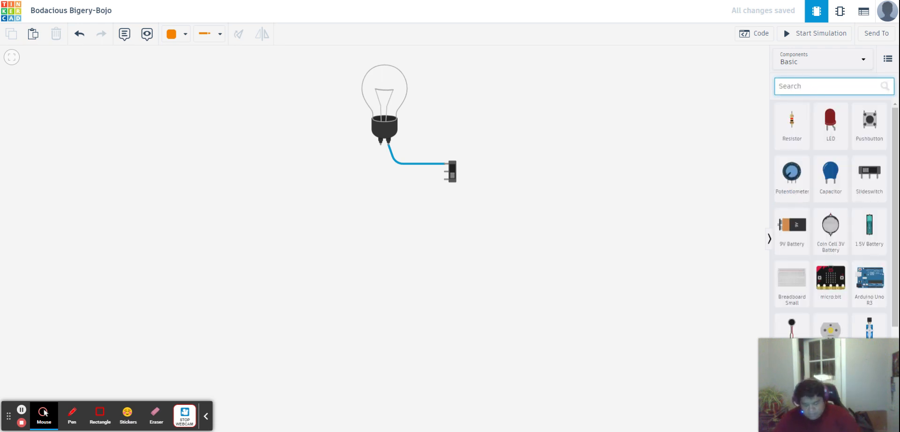
pyautogui.write('potatp')
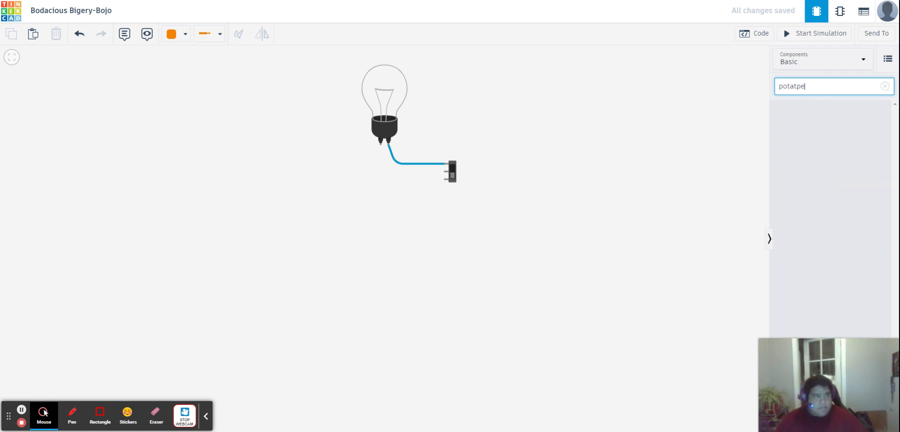
pyautogui.write('e')
pyautogui.press('BackSpace')
pyautogui.press('BackSpace')
pyautogui.moveTo(792, 154); pyautogui.dragTo(383, 345)
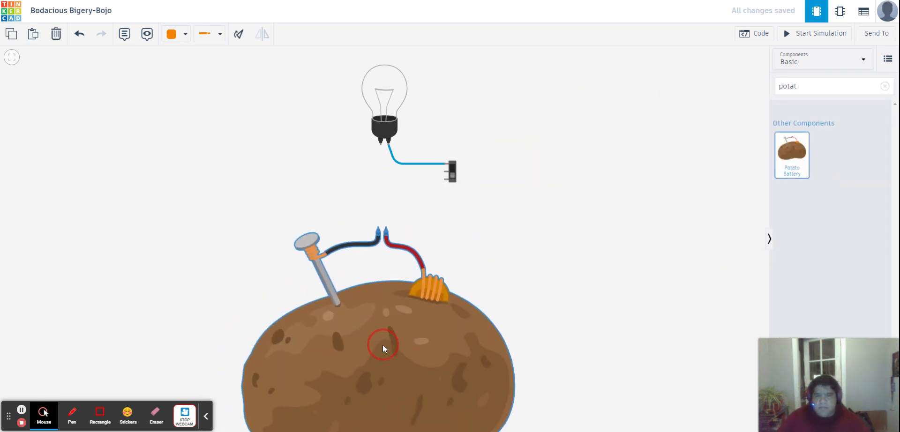
# - Wire the Potato Battery's positive terminal to the slideswitch's middle terminal and its negative terminal to the bulb's unconnected terminal
pyautogui.click(386, 230)
pyautogui.click(444, 172)
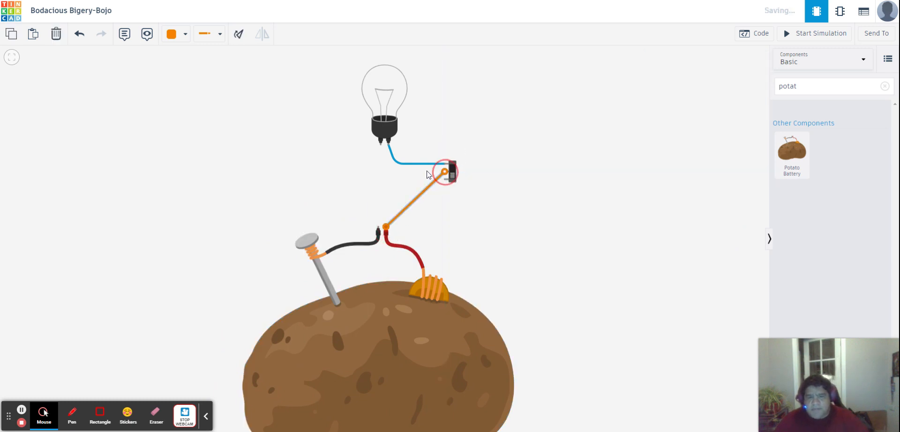
pyautogui.click(380, 142)
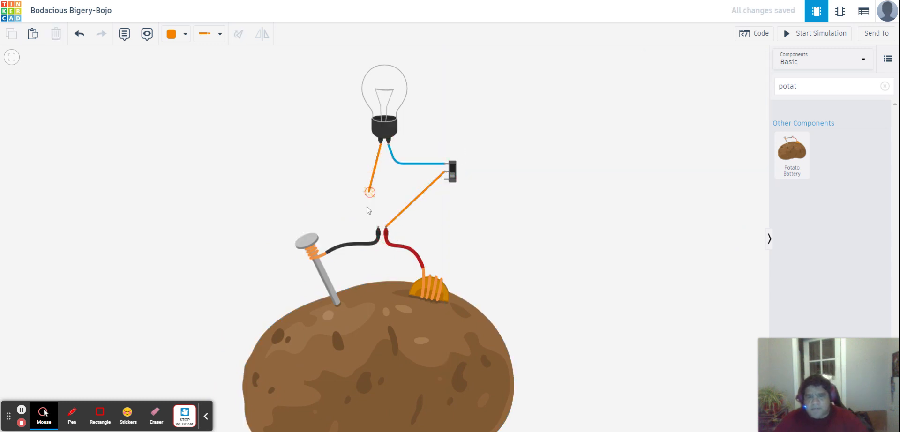
pyautogui.click(378, 227)
# - Simulate the single-potato circuit, toggle the slideswitch to test the bulb, and stop the simulation
pyautogui.click(814, 33)
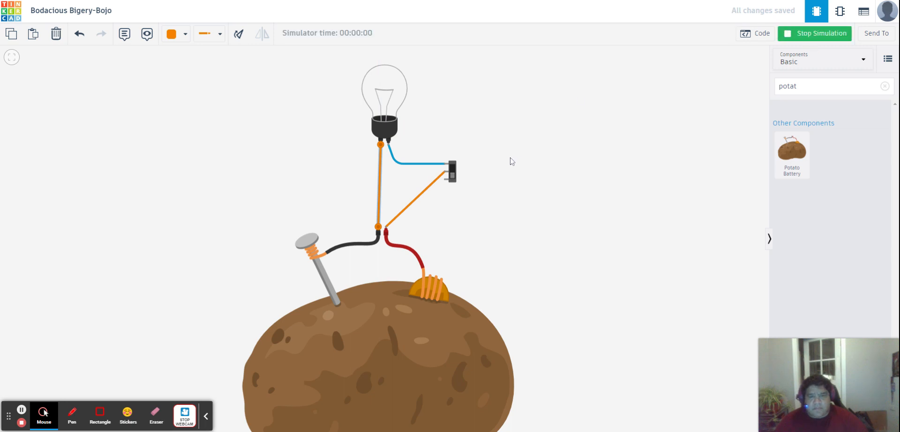
pyautogui.click(453, 175)
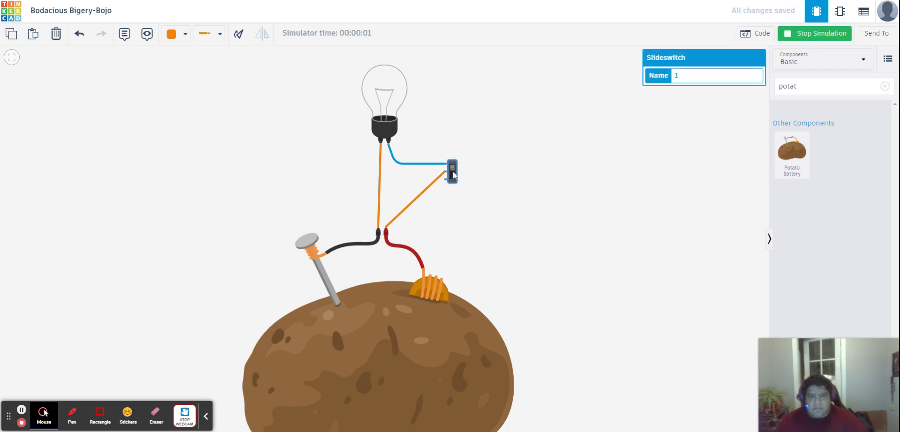
pyautogui.click(834, 32)
pyautogui.click(431, 234)
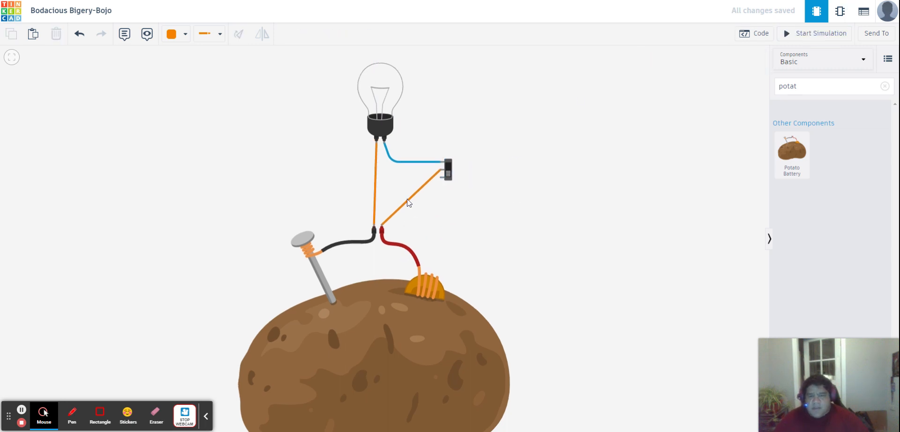
# - Place a second Potato Battery left of the first and wire it in parallel, positive to the slideswitch's middle terminal and negative to the bulb's left terminal
pyautogui.moveTo(792, 150); pyautogui.dragTo(209, 351)
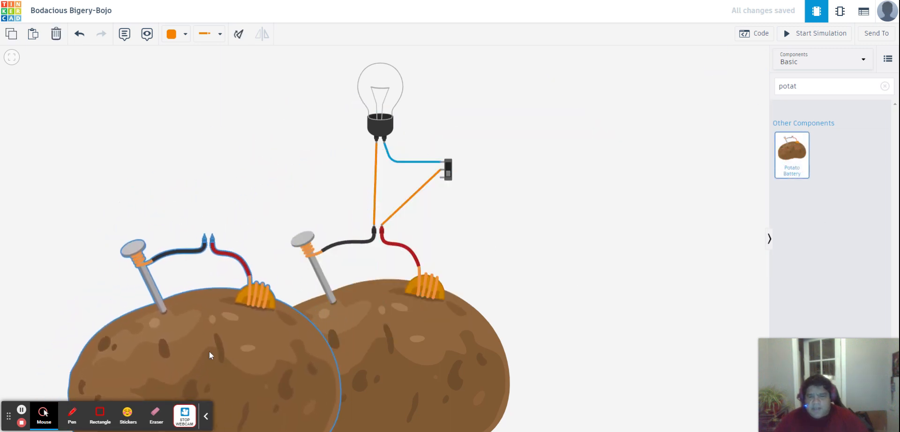
pyautogui.click(213, 234)
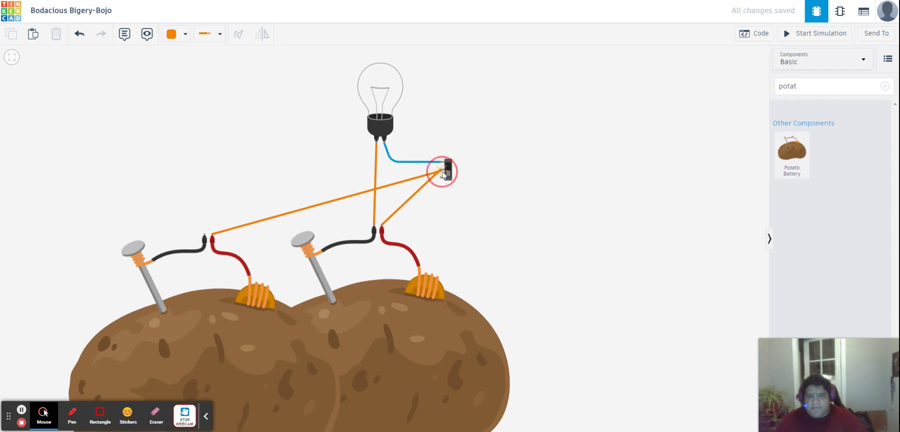
pyautogui.click(435, 180)
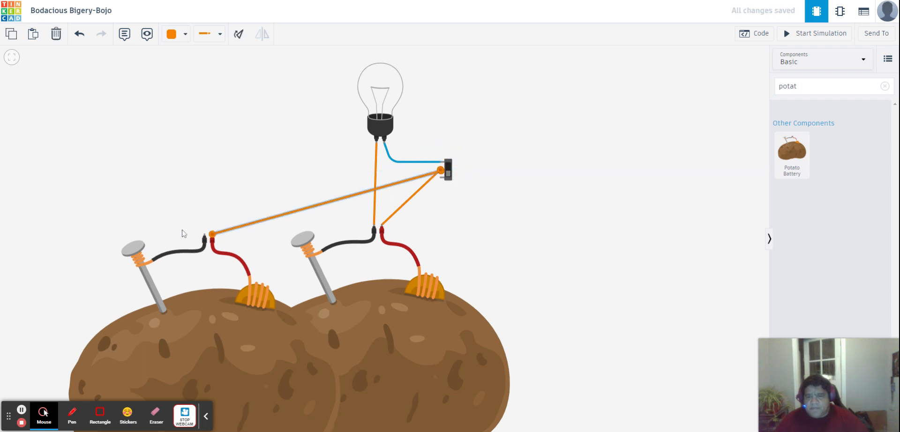
pyautogui.click(205, 237)
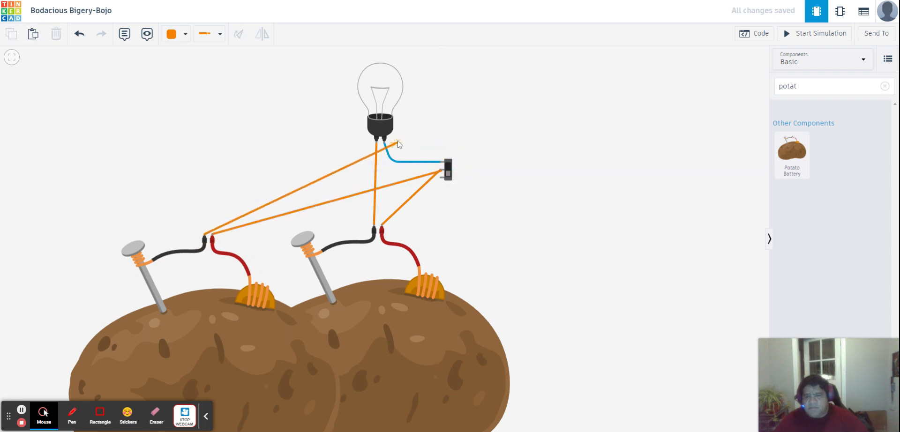
pyautogui.click(376, 143)
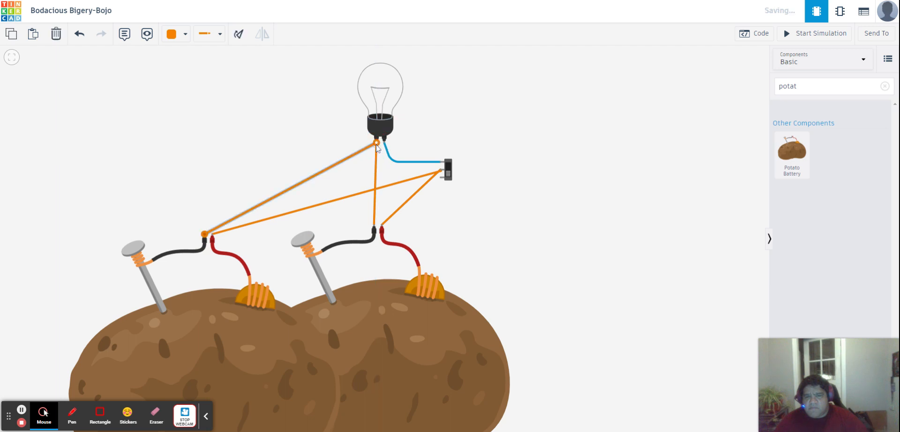
# - Simulate the circuit with two parallel potatoes and toggle the slideswitch to test the bulb
pyautogui.click(806, 41)
pyautogui.click(449, 172)
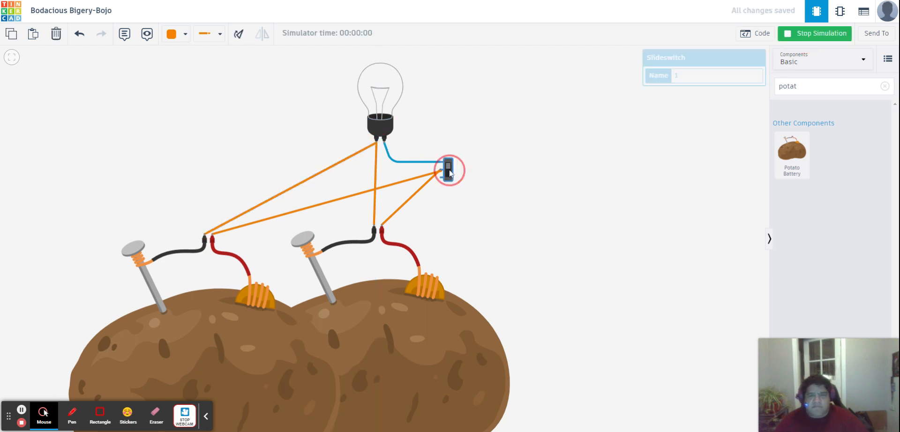
# - Place a third Potato Battery on the right and wire it in parallel with bent wires, negative to the bulb's left terminal and positive to the slideswitch's middle terminal
pyautogui.moveTo(792, 155); pyautogui.dragTo(515, 365)
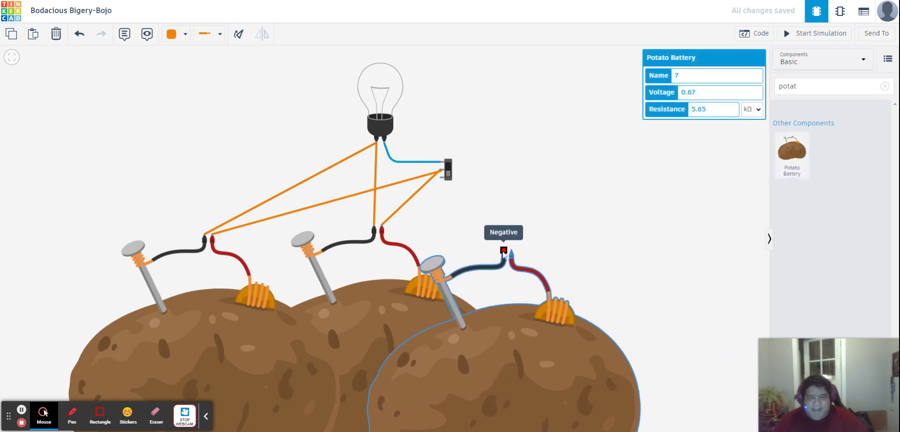
pyautogui.click(504, 253)
pyautogui.click(394, 204)
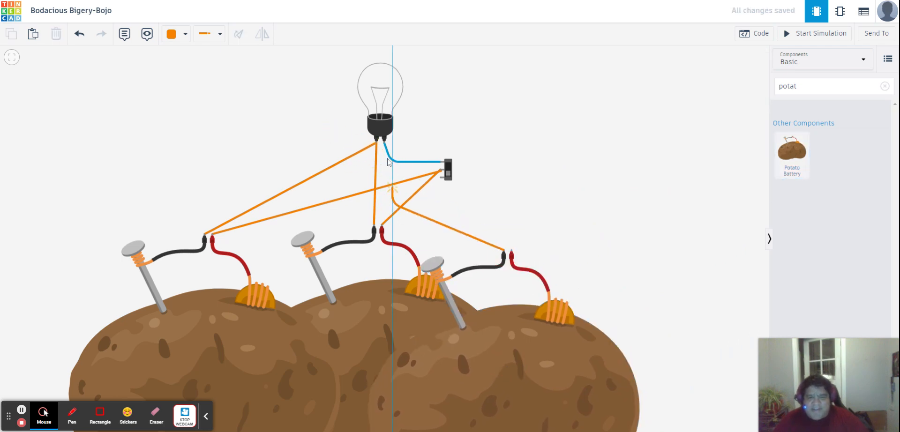
pyautogui.click(377, 142)
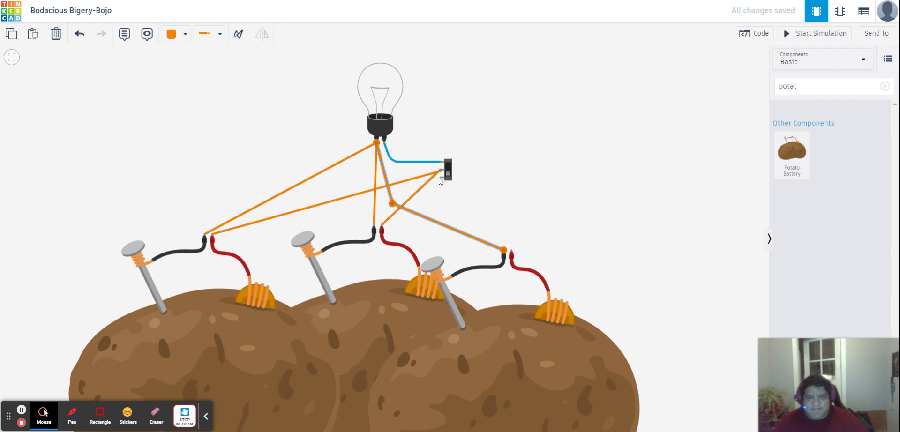
pyautogui.click(441, 170)
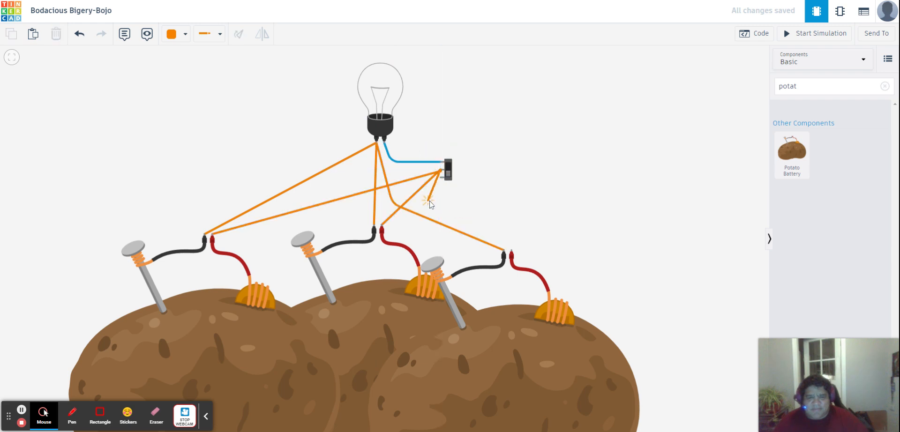
pyautogui.click(512, 250)
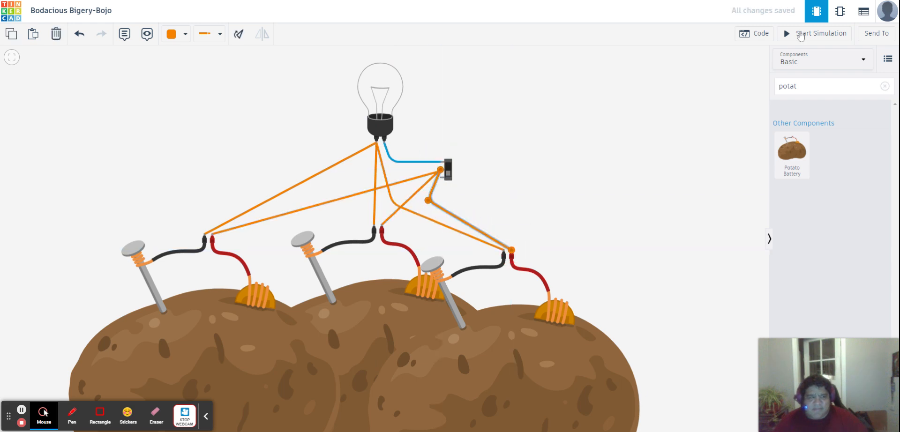
# - Simulate the three-potato parallel circuit, toggle the slideswitch to examine the bulb's brightness, and stop the simulation
pyautogui.click(799, 35)
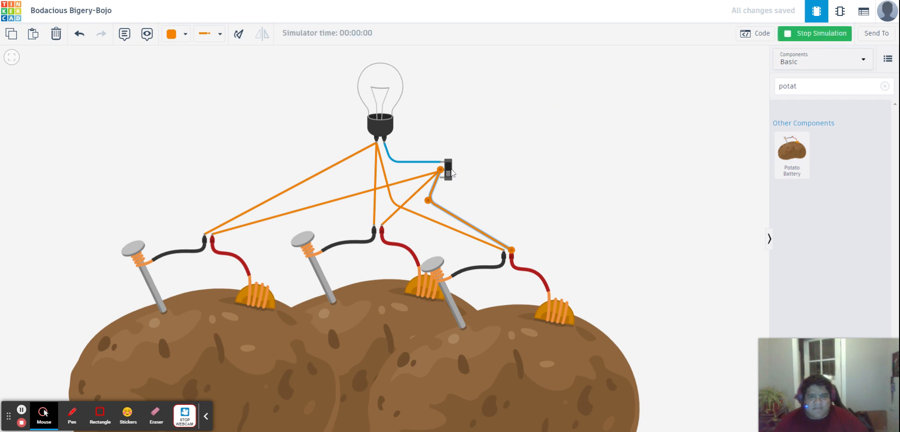
pyautogui.click(450, 171)
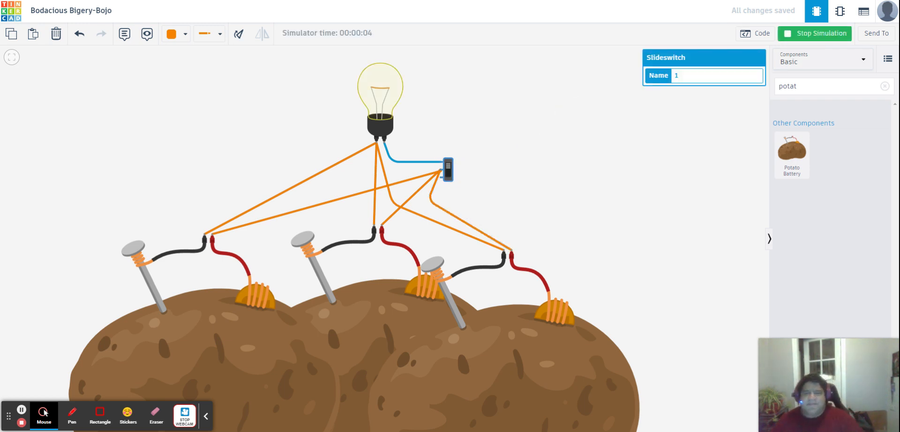
pyautogui.scroll(-3, 605, 267)
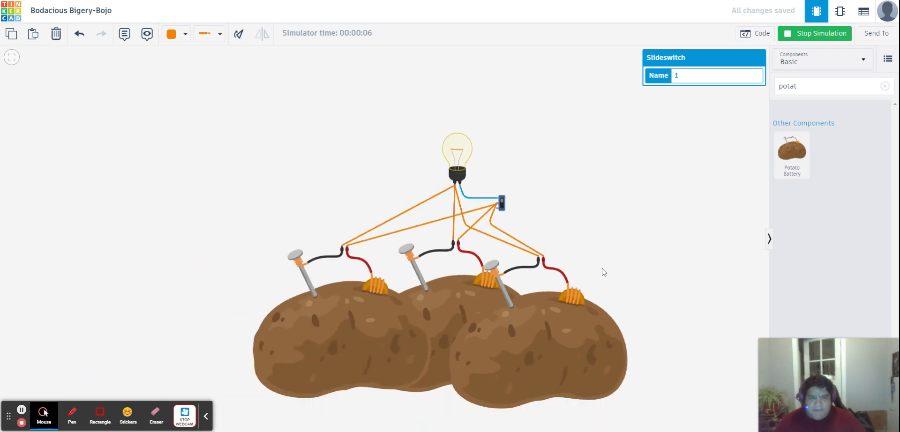
pyautogui.scroll(2, 593, 274)
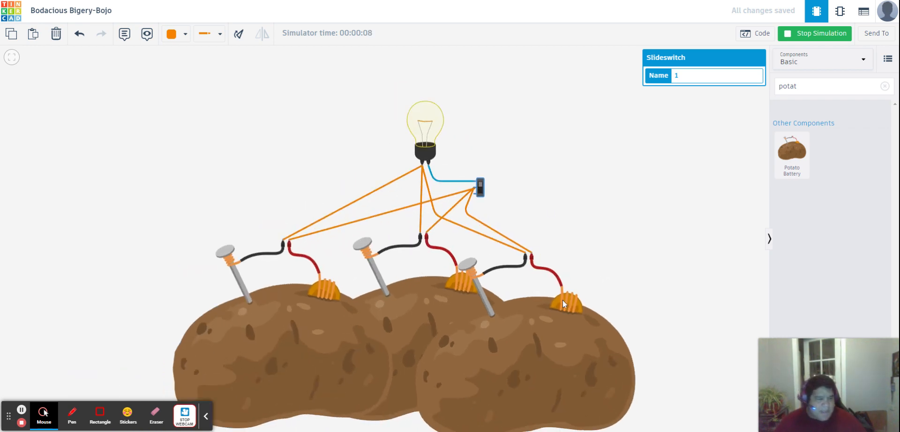
pyautogui.click(826, 35)
pyautogui.moveTo(821, 403)
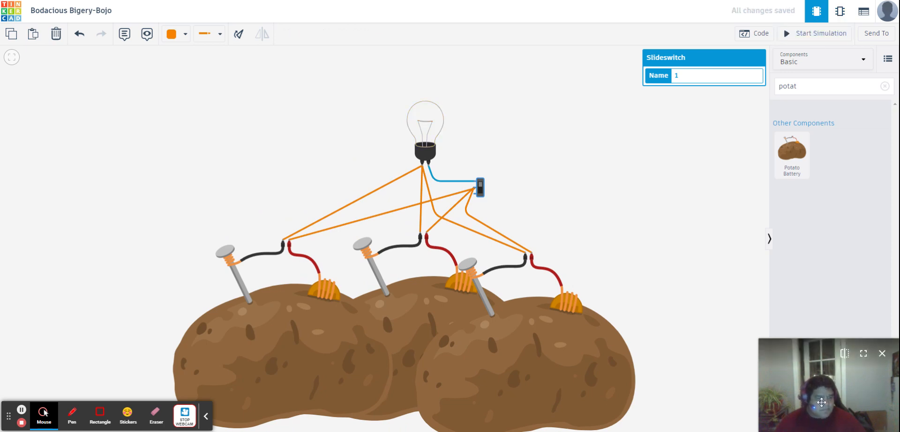